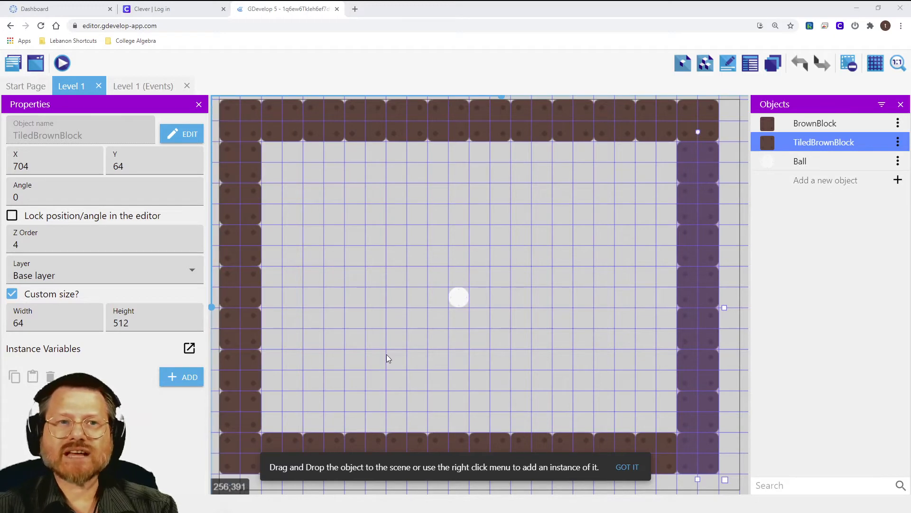
Add a global variable named PlayerScore to the game settings and apply it
left_click(14, 65)
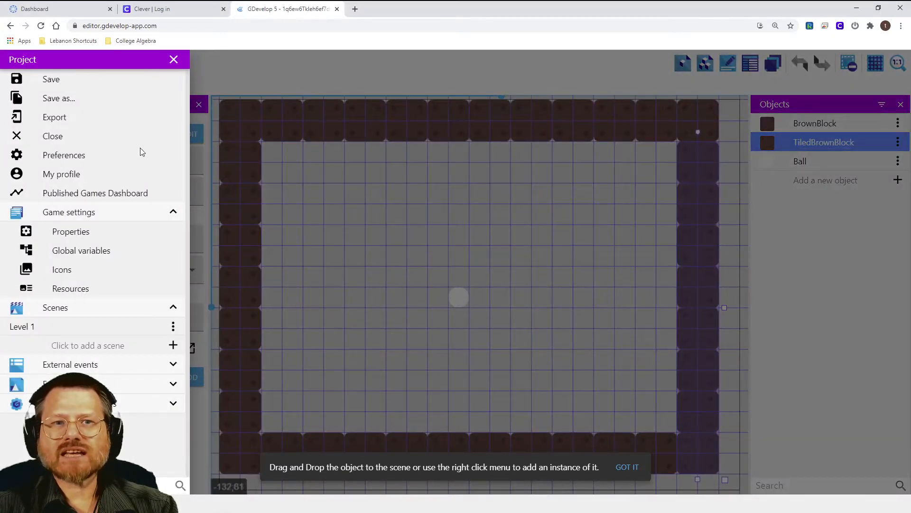
left_click(78, 212)
left_click(89, 214)
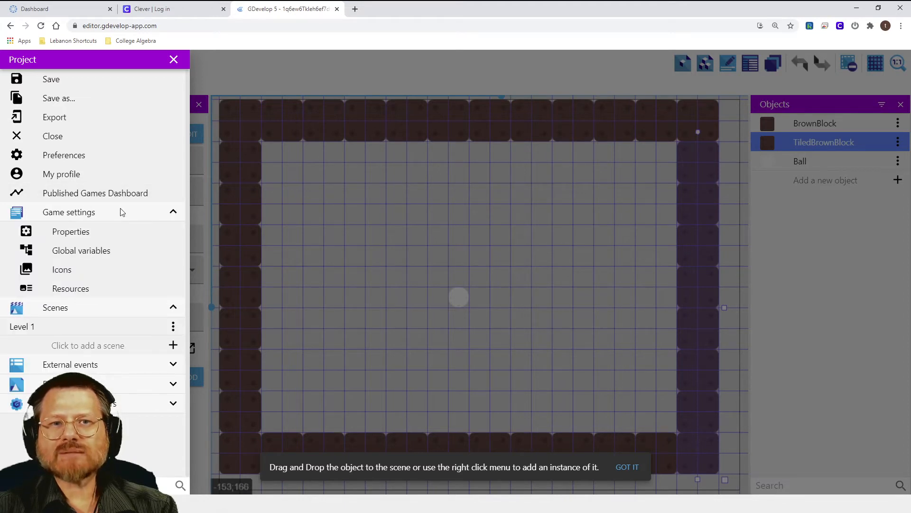
left_click(74, 251)
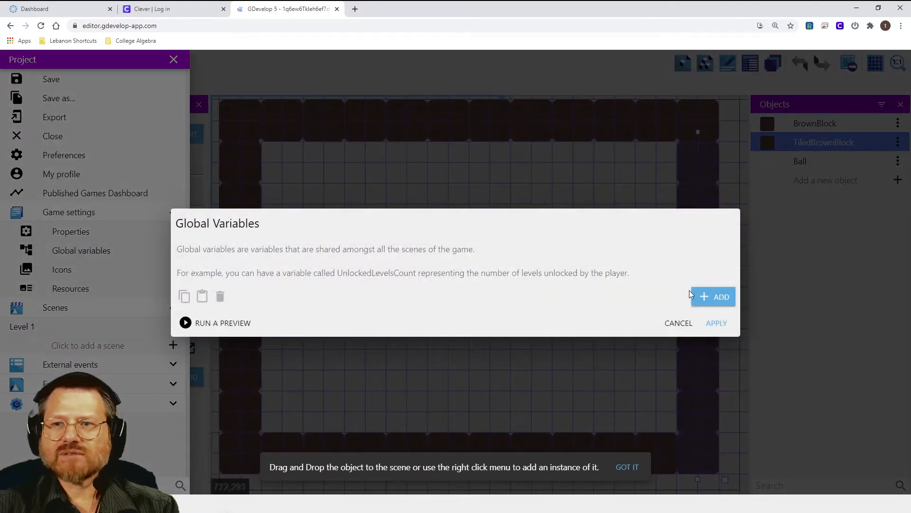
left_click(710, 299)
left_click_drag(288, 259, 187, 261)
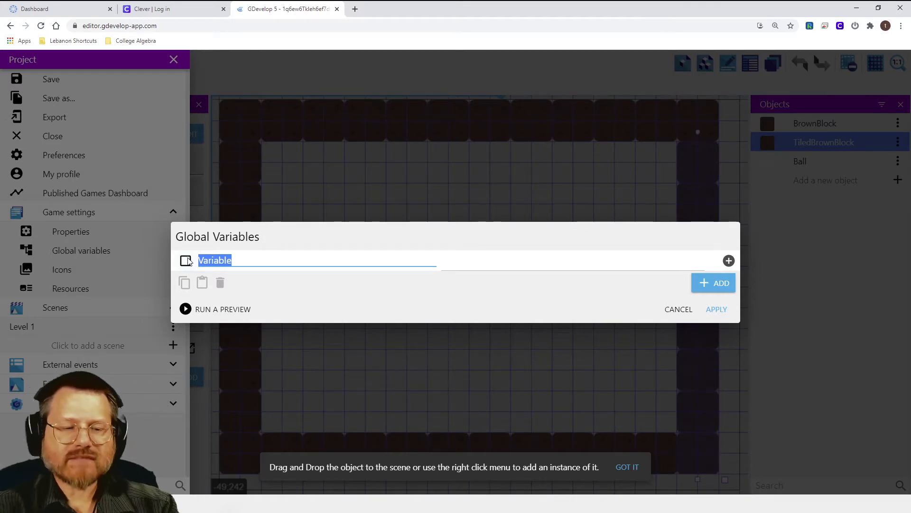
type("Playe")
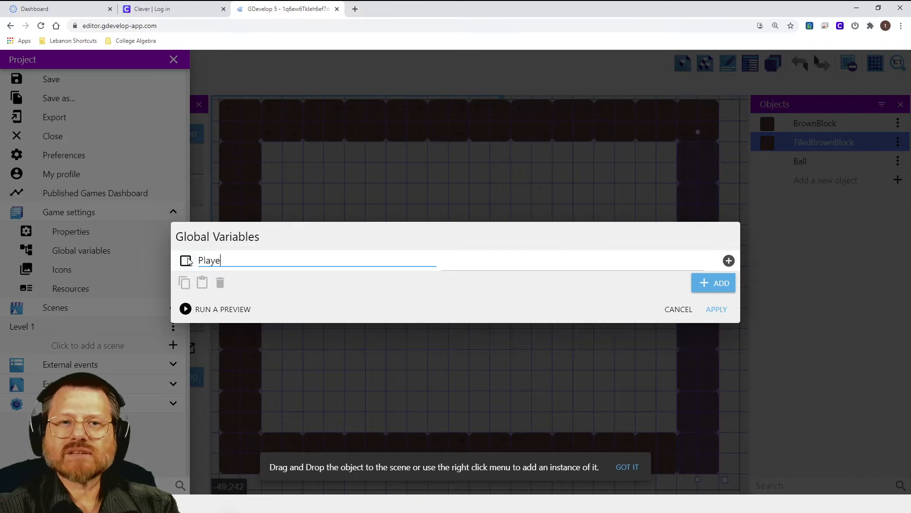
type("rScore")
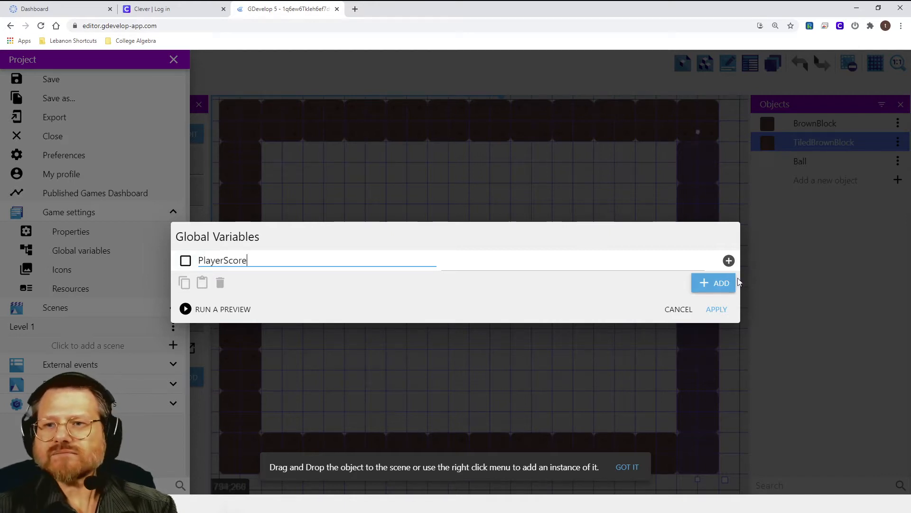
left_click(710, 308)
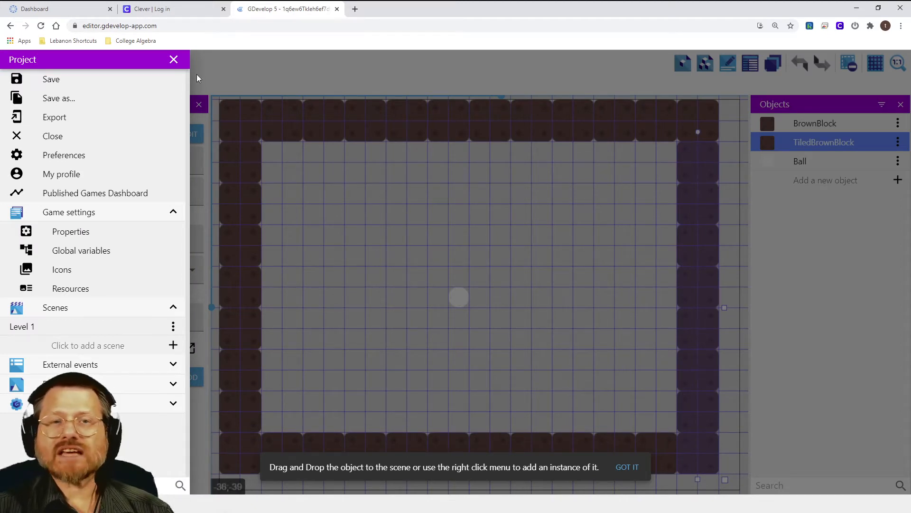
left_click(174, 59)
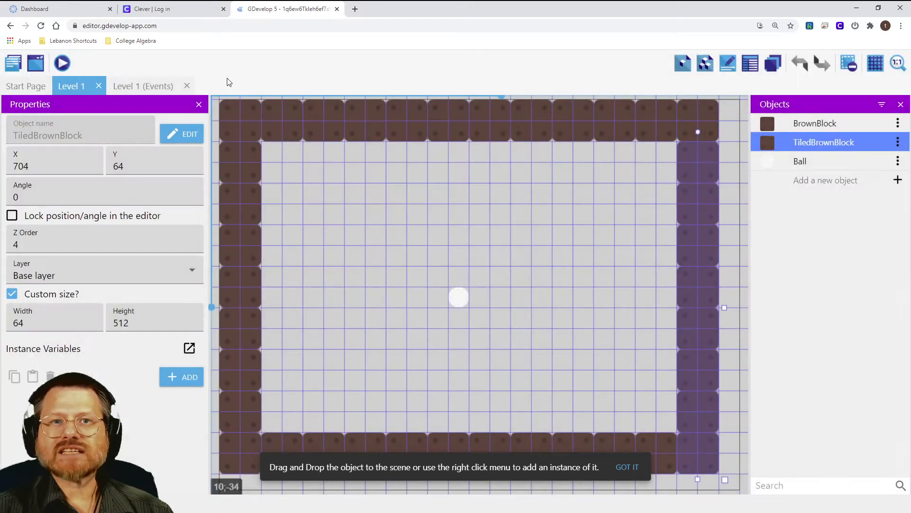
In the Level 1 events, add an action to the beginning-of-scene event that modifies the value of a global variable
left_click(138, 84)
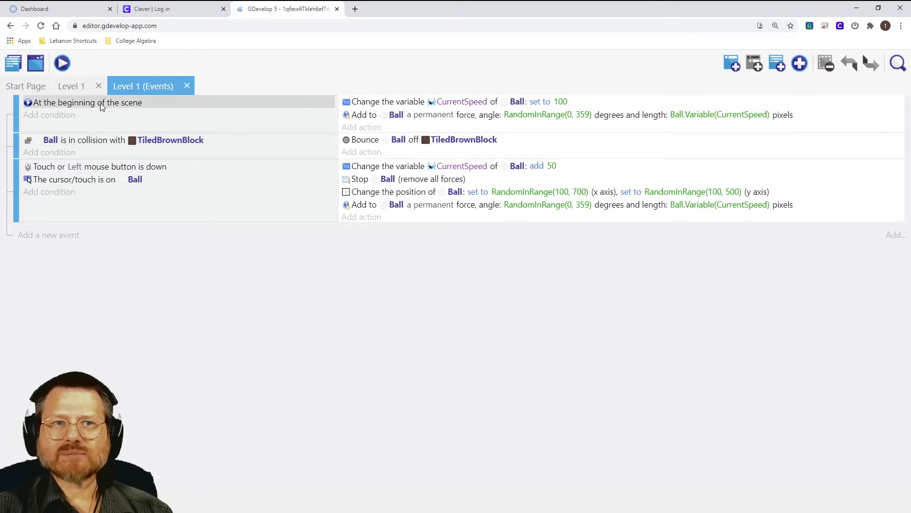
left_click(356, 126)
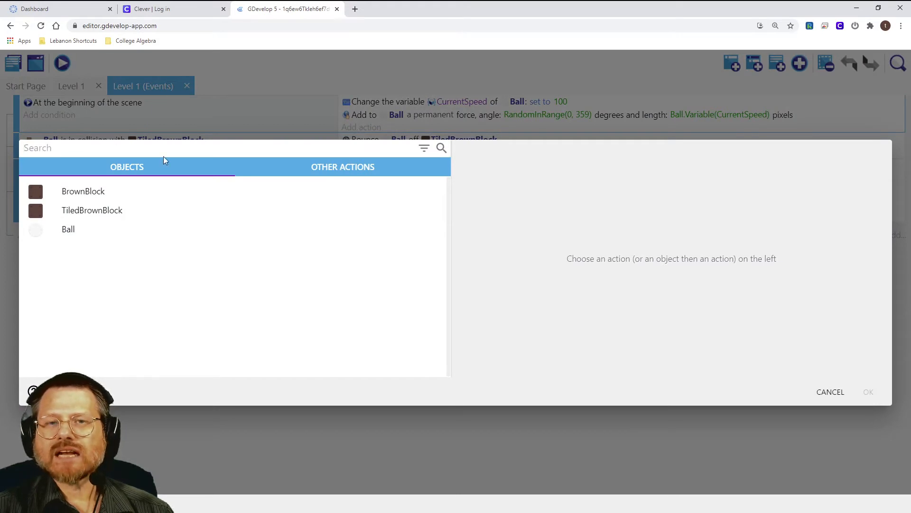
left_click(346, 168)
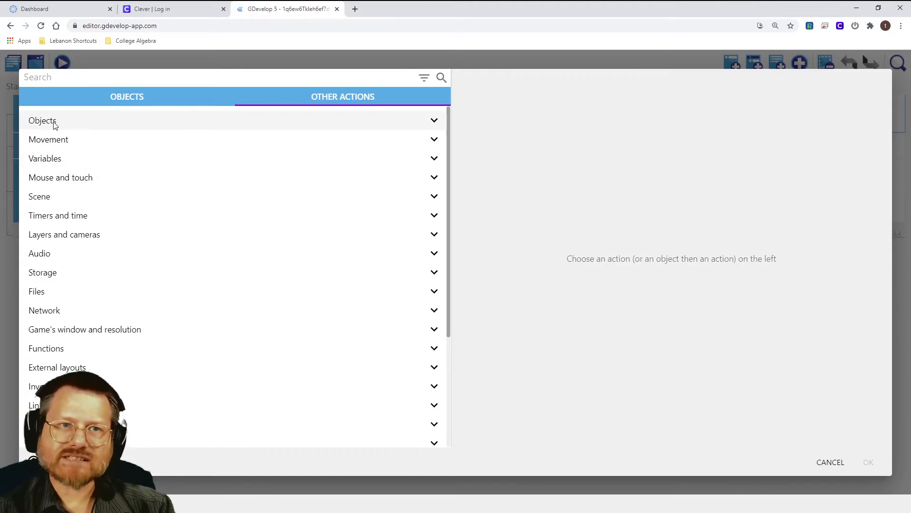
left_click(47, 161)
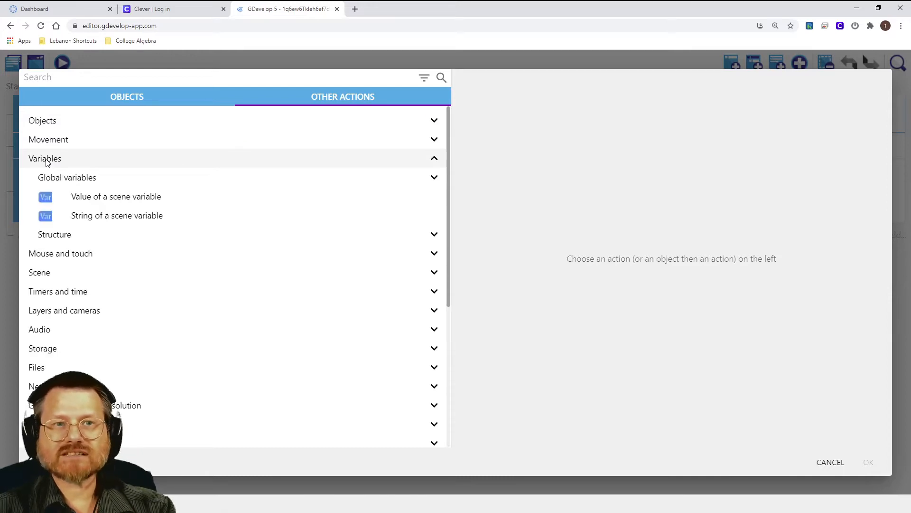
left_click(69, 179)
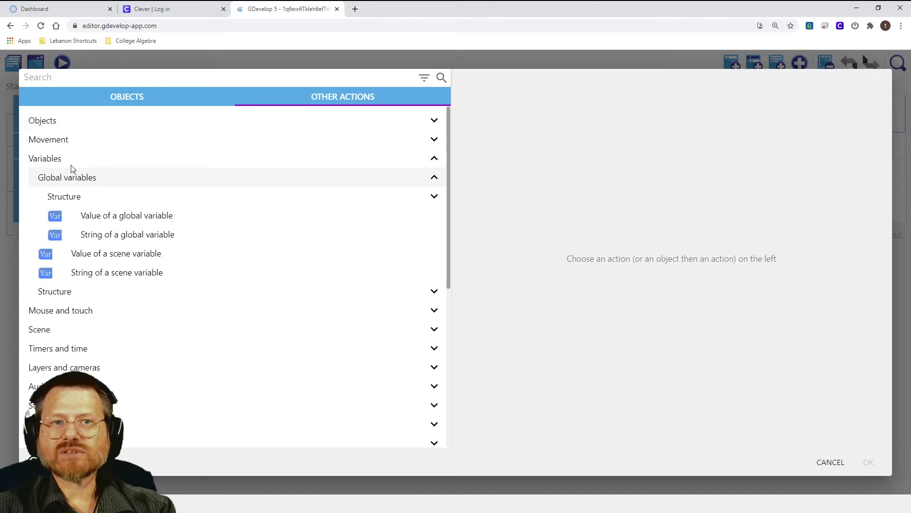
left_click(112, 218)
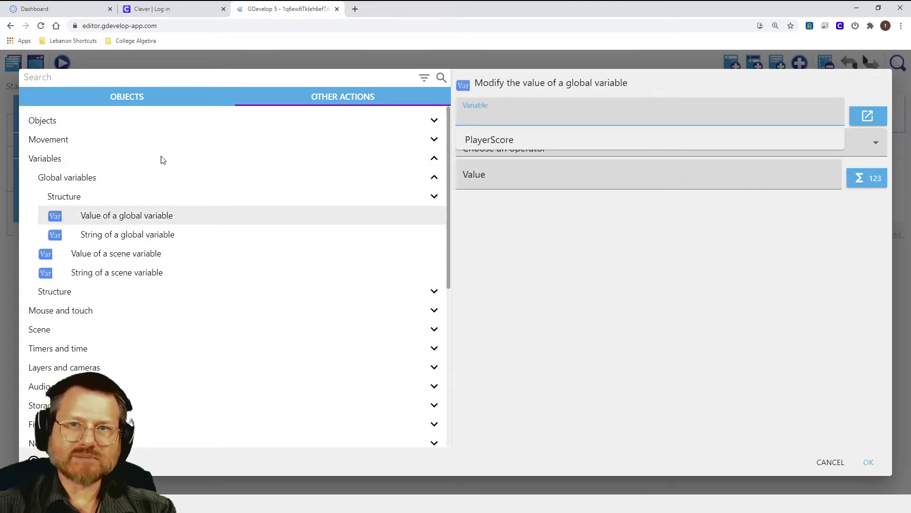
Configure the action to set the PlayerScore variable to 0 and confirm it
left_click(494, 138)
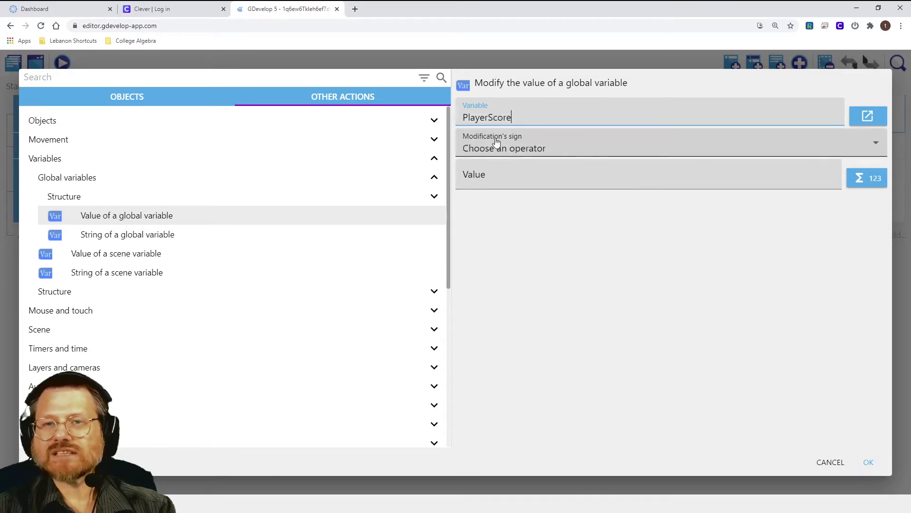
left_click(528, 145)
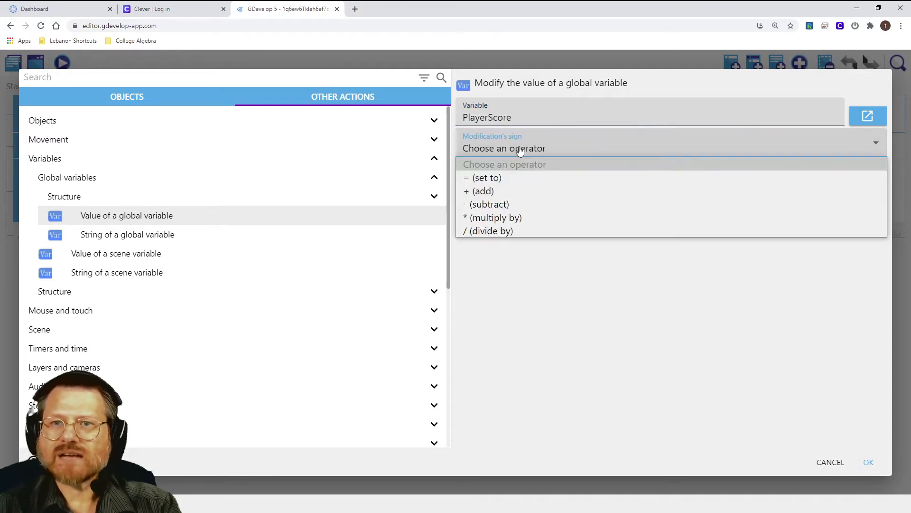
left_click(497, 177)
left_click(485, 179)
type("0")
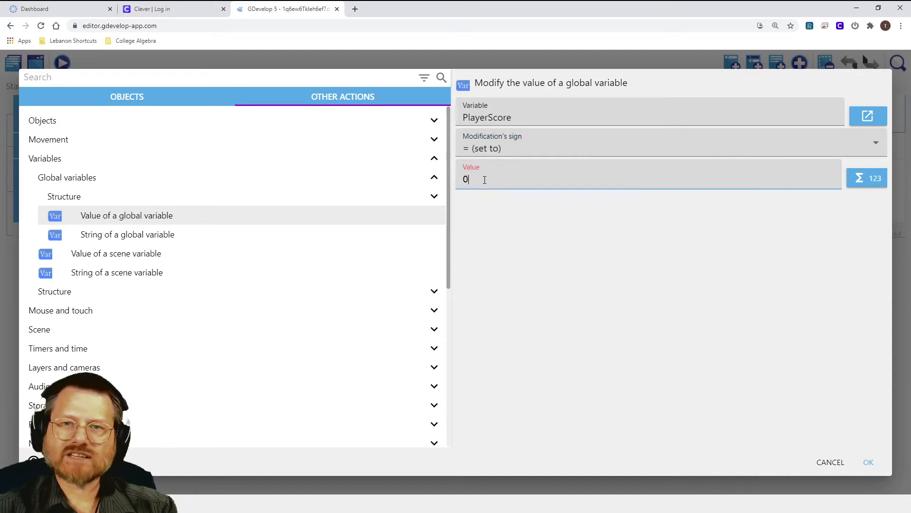
left_click(581, 297)
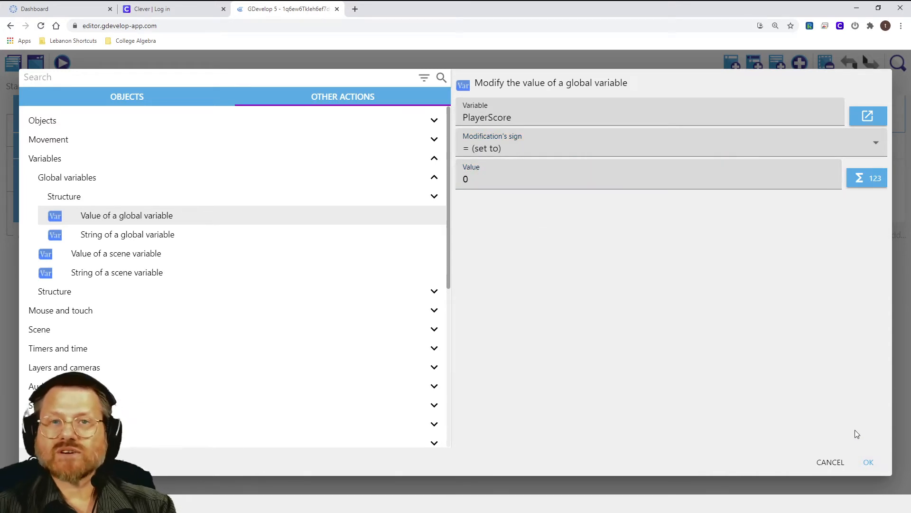
left_click(868, 463)
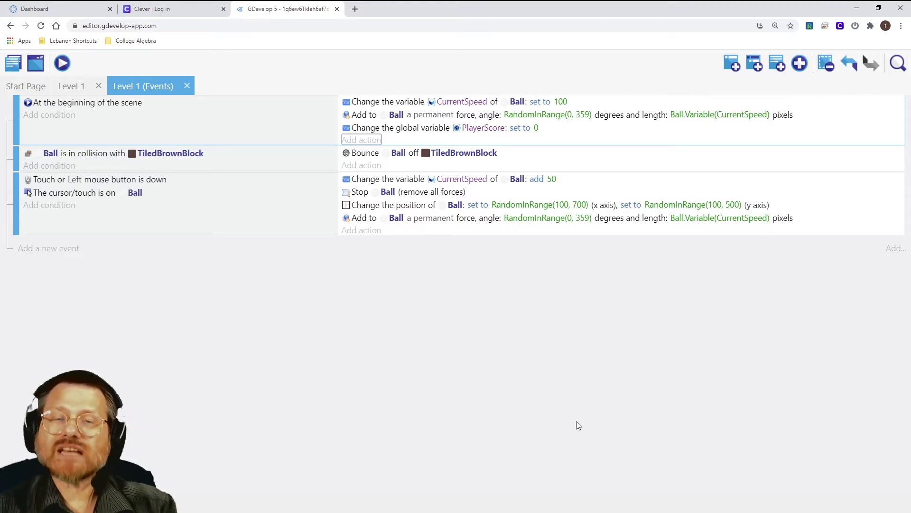
Create a new Text object from scratch in the Level 1 scene
left_click(77, 87)
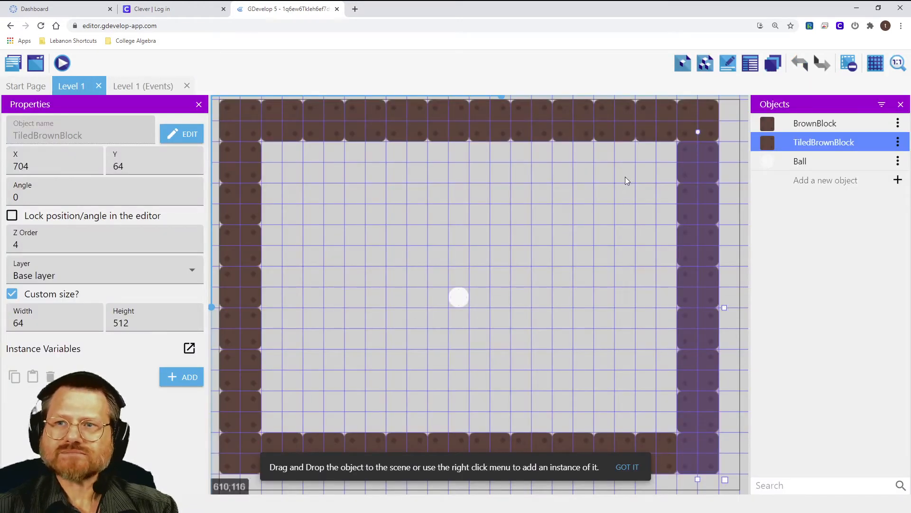
left_click(898, 180)
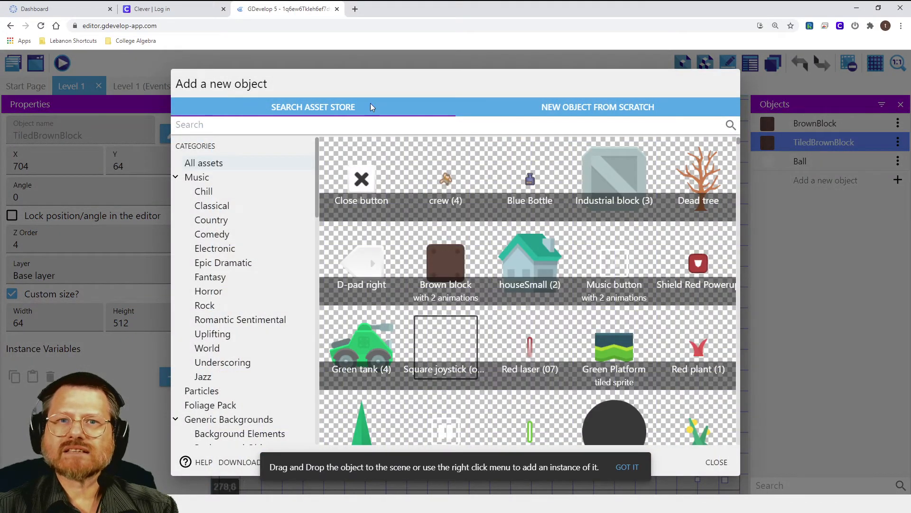
left_click(591, 107)
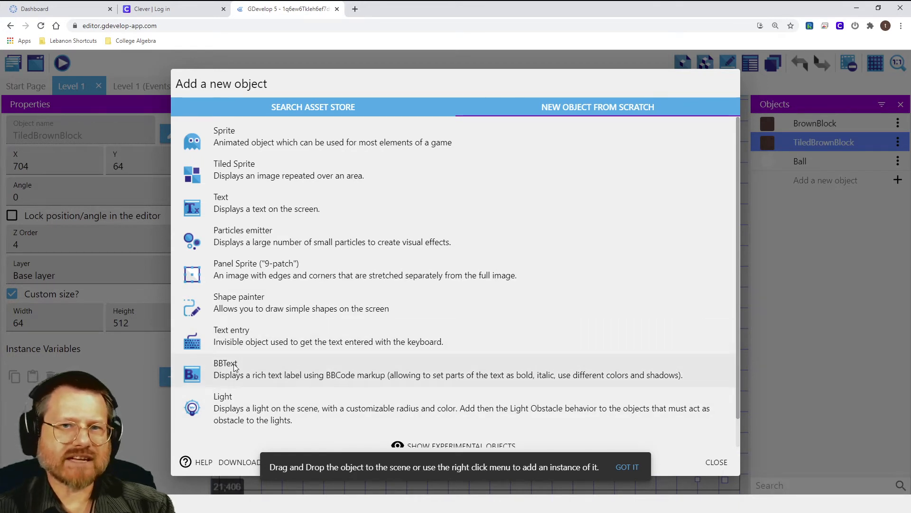
left_click(223, 201)
Format the new text object with white color and bold style
left_click(224, 225)
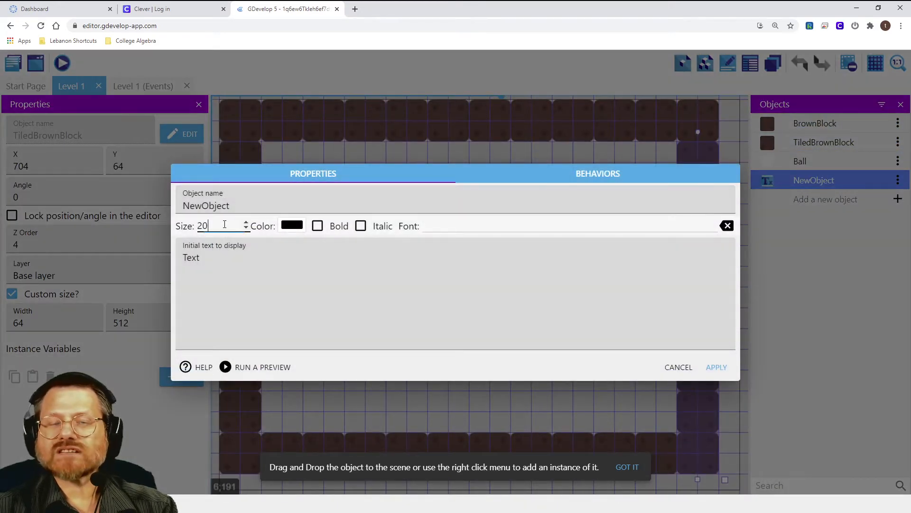
left_click_drag(225, 225, 176, 227)
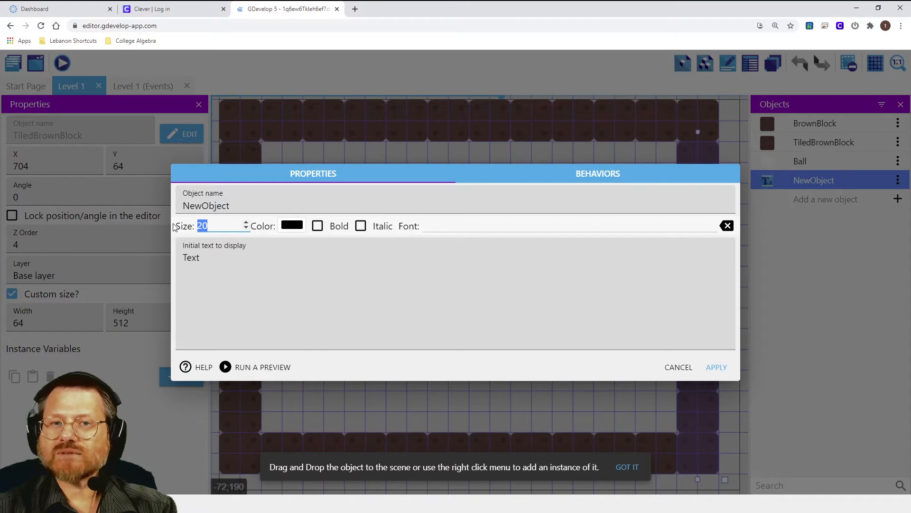
left_click(294, 226)
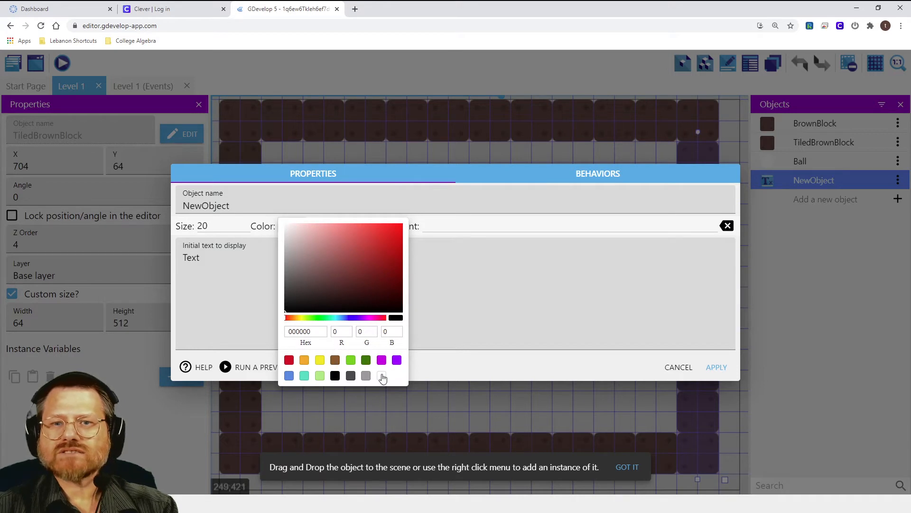
left_click(383, 376)
left_click(517, 316)
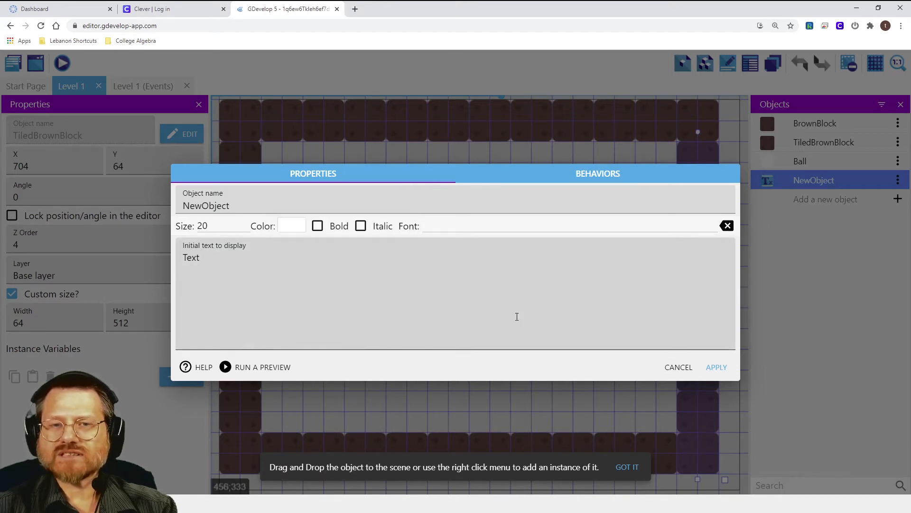
left_click(317, 226)
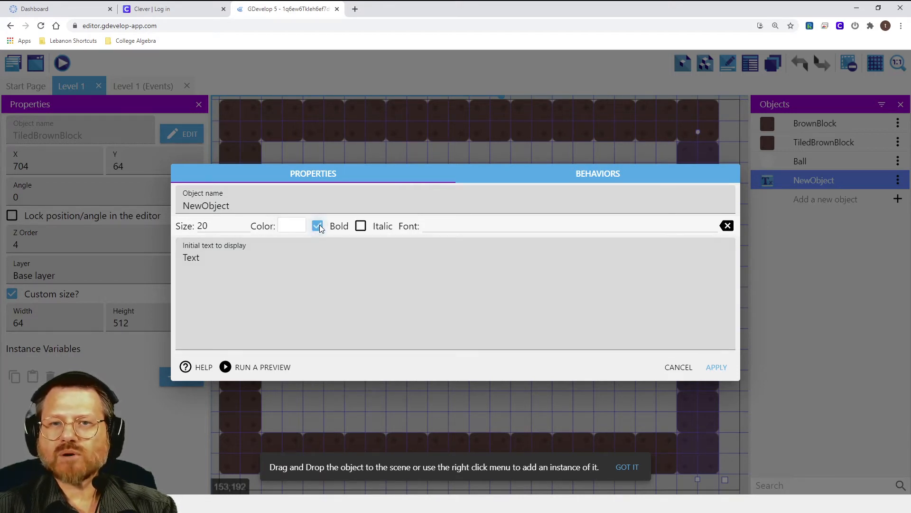
left_click(446, 227)
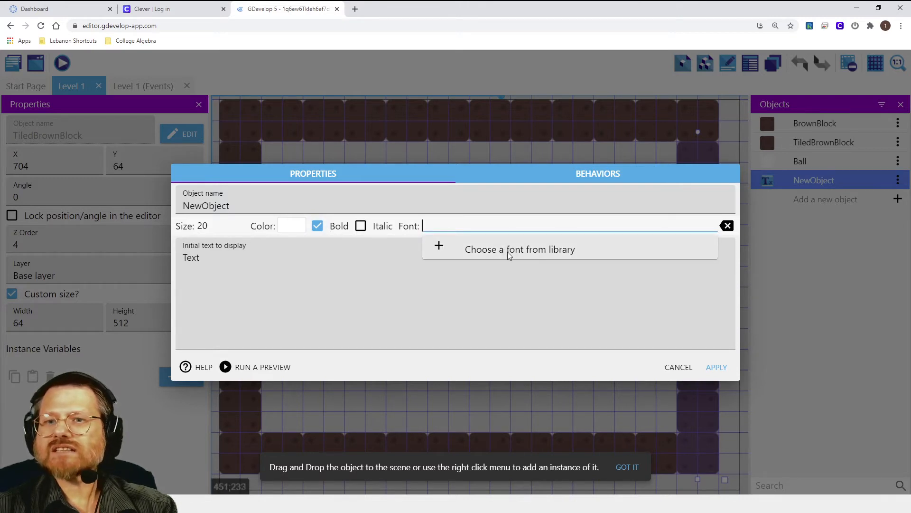
Set the text object's initial text to "Score: 0" and apply the properties
left_click(371, 257)
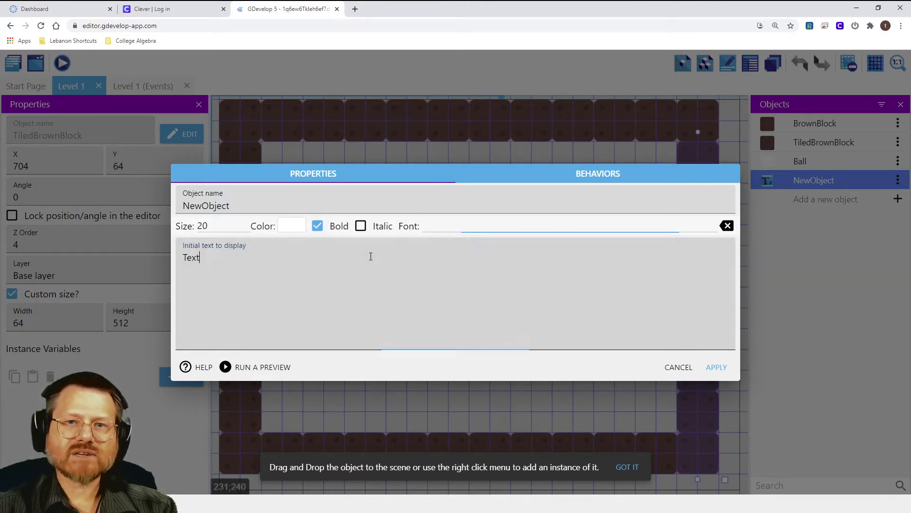
key("ctrl+a")
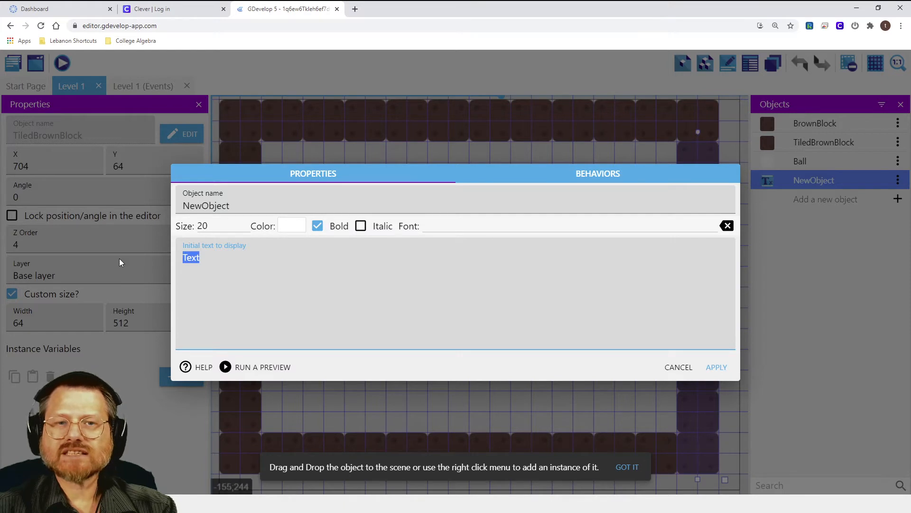
type("Score: 0")
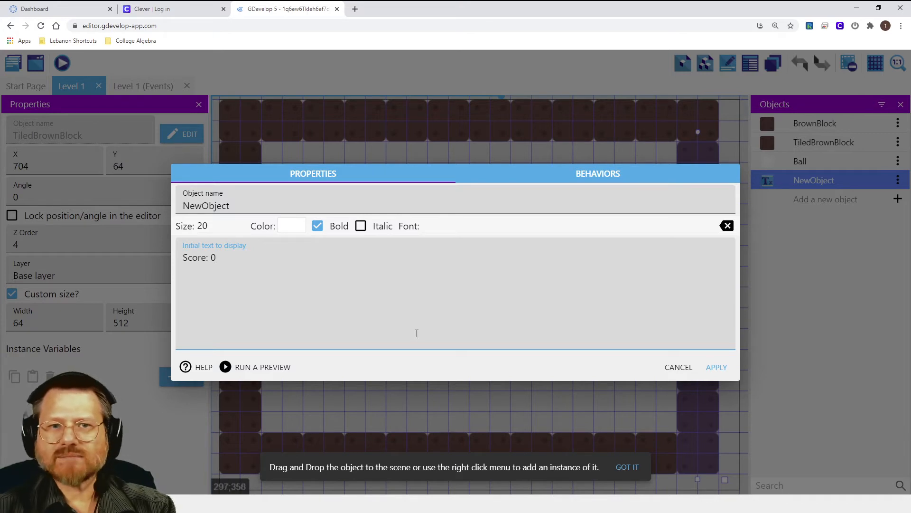
left_click(716, 368)
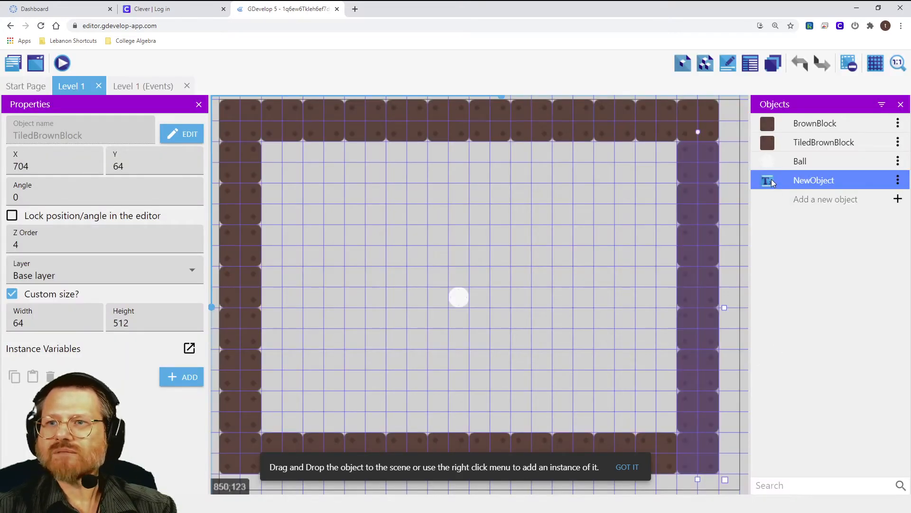
Place the score text over the wall's upper-left corner in the scene and nudge it to about X 27, Y 19
left_click_drag(771, 182, 260, 129)
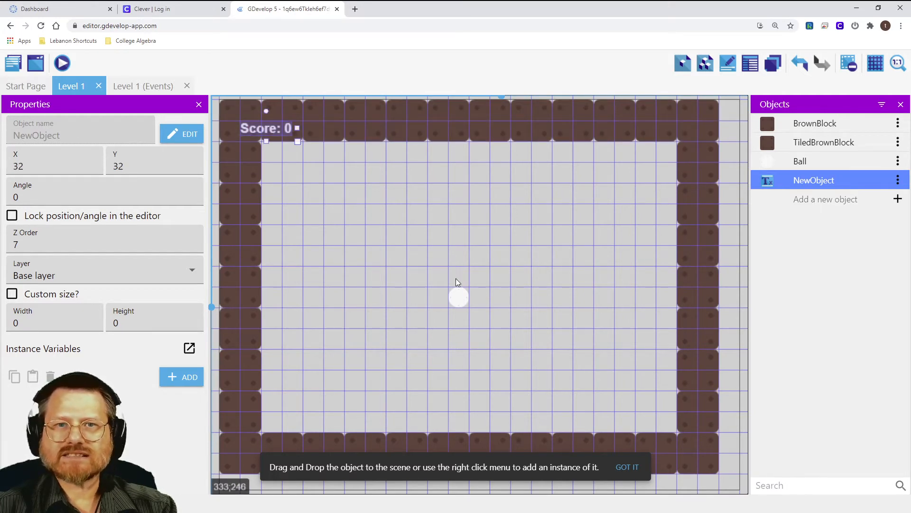
key("Up")
key("Up")
key("Up")
key("Up")
key("Up")
key("Up")
key("Up")
key("Up")
key("Up")
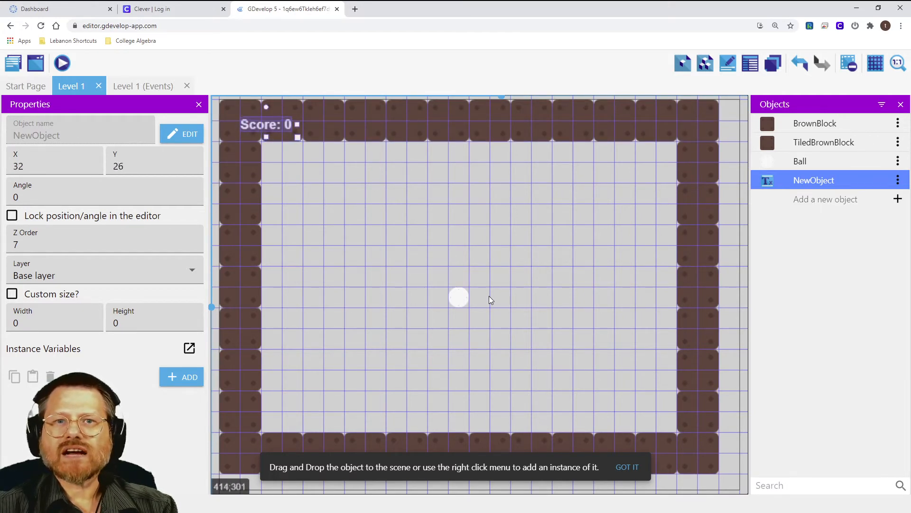
key("Up")
key("Up")
key("Up")
key("Up")
key("Left")
key("Left")
key("Left")
key("Left")
key("Left")
key("Left")
key("Left")
key("Left")
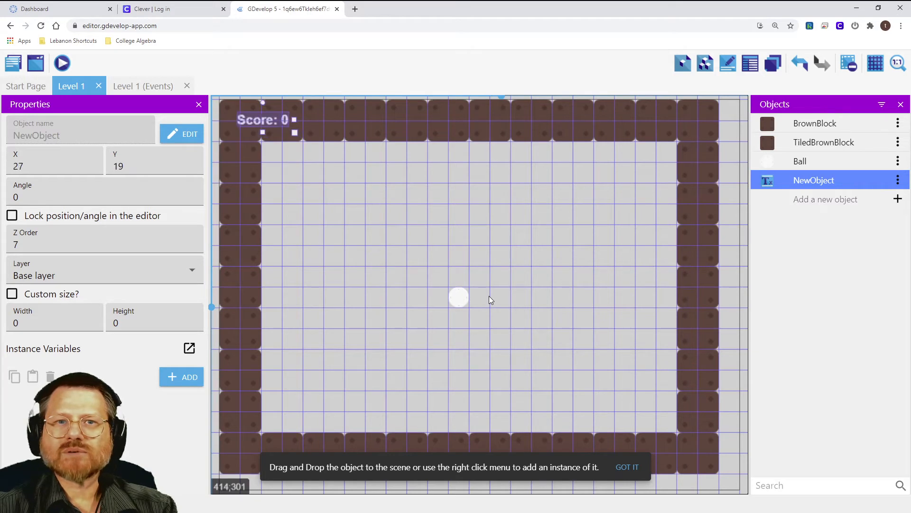
Nudge the score text to X 19, Y 20 and preview the game to check its placement
key("Left")
key("Left")
key("Left")
key("Left")
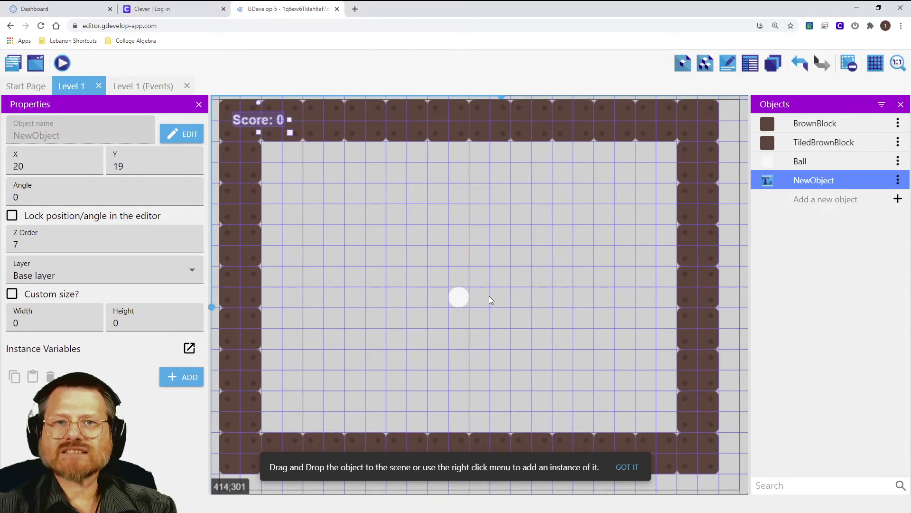
key("Down")
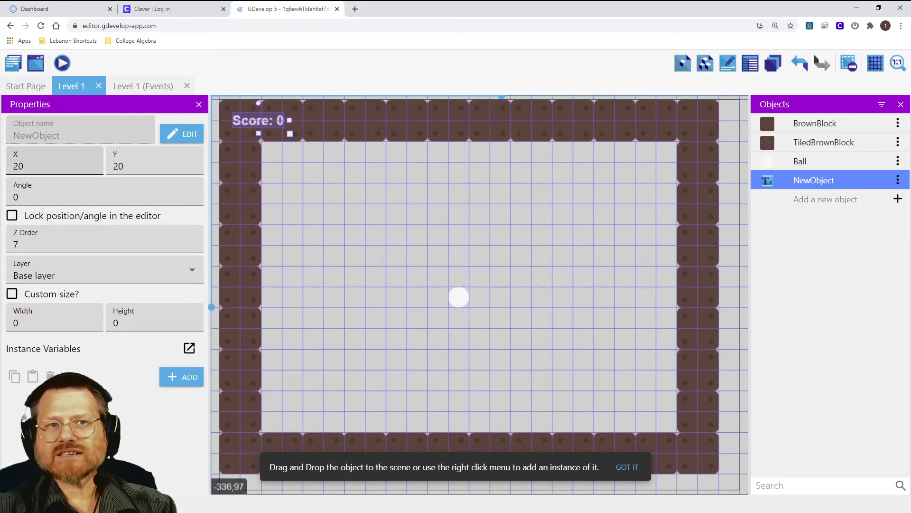
left_click(93, 169)
left_click(93, 168)
left_click(93, 163)
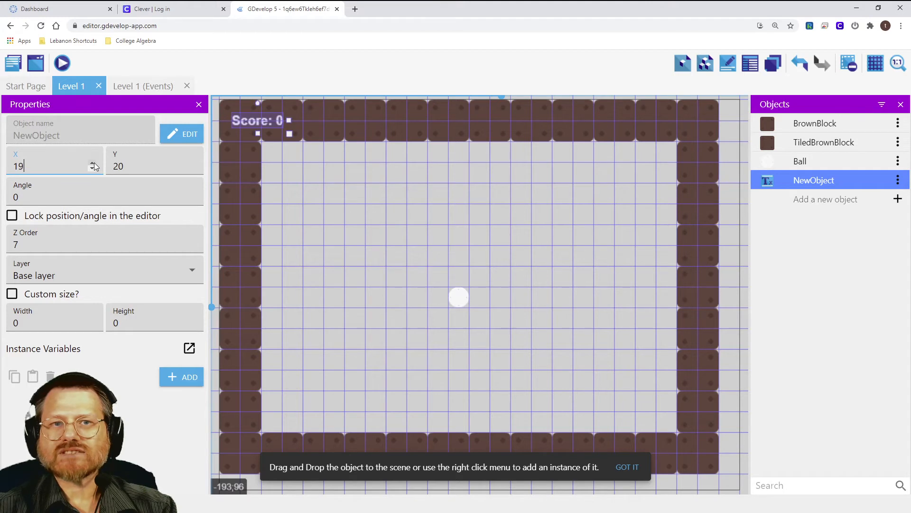
left_click(403, 217)
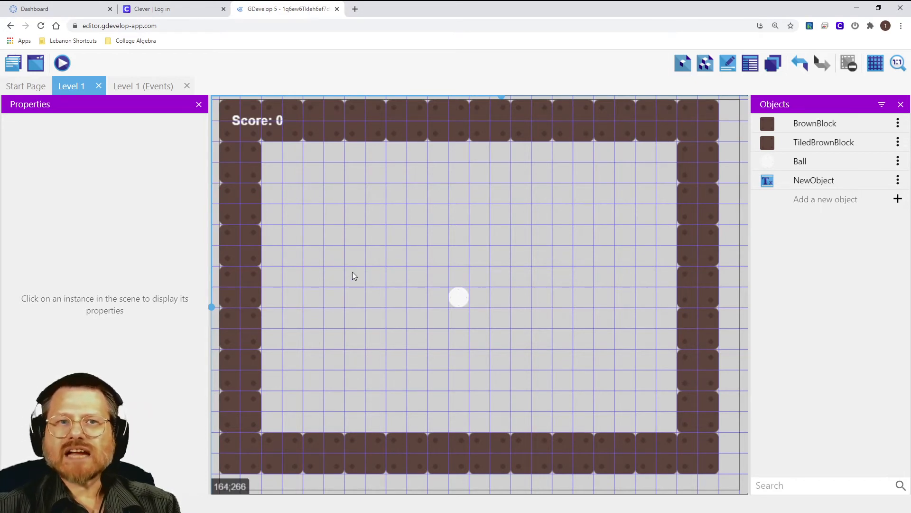
left_click(62, 63)
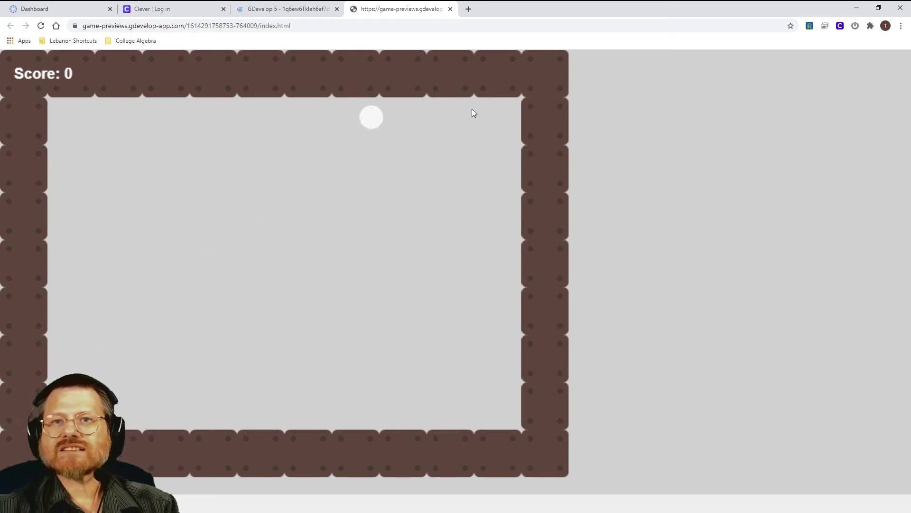
left_click(450, 9)
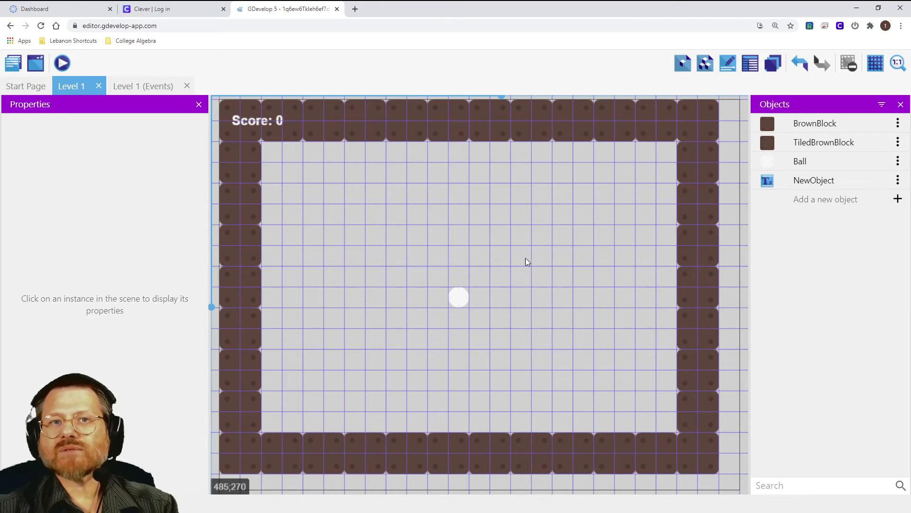
Add an action to the ball-click event in Level 1 that modifies the value of a global variable
left_click(136, 84)
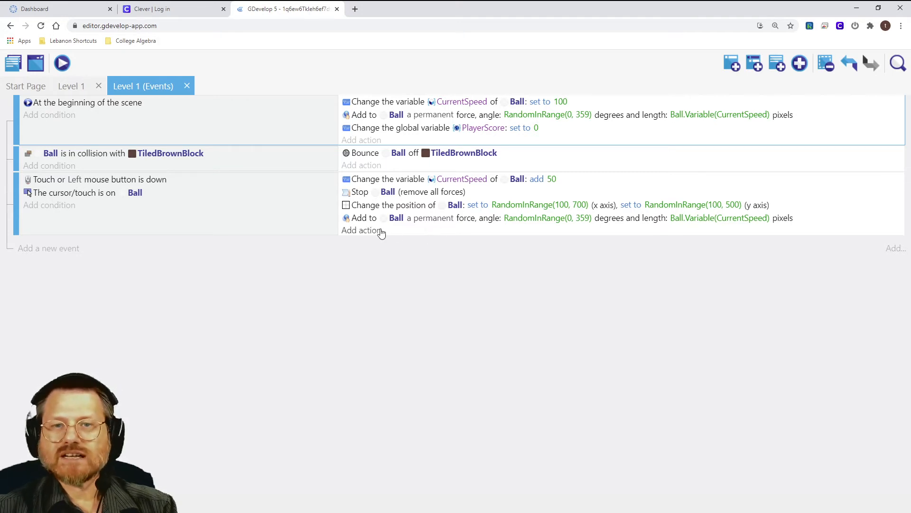
left_click(365, 232)
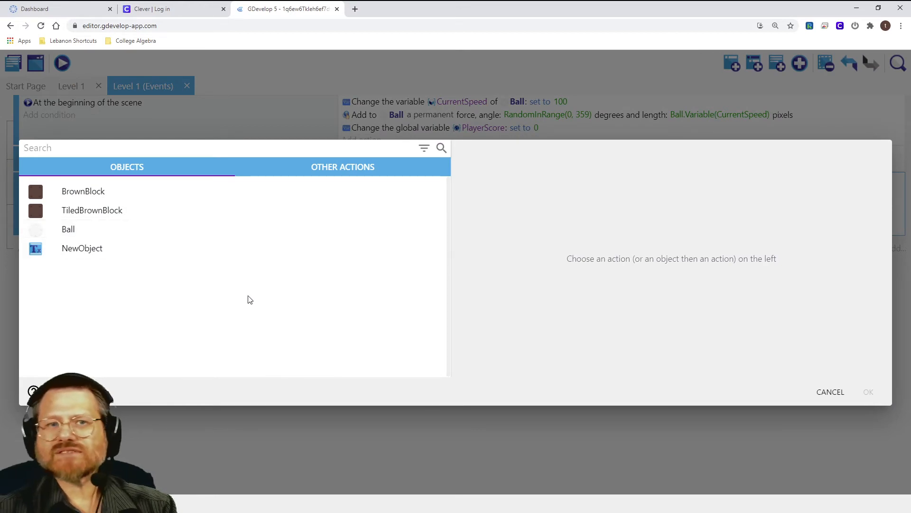
left_click(340, 167)
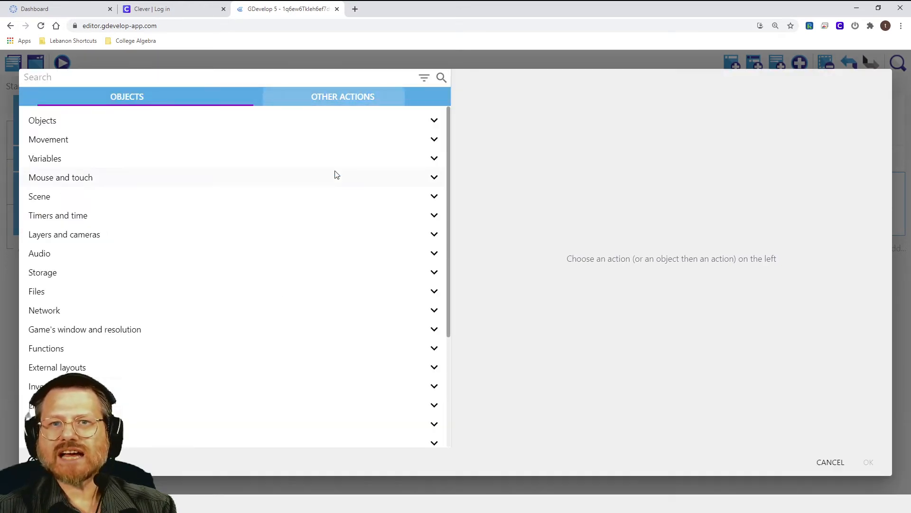
left_click(46, 159)
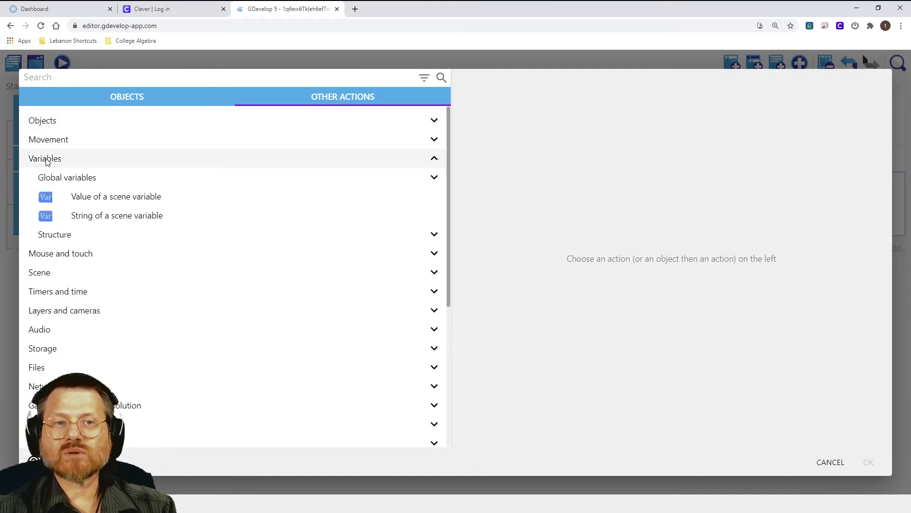
left_click(68, 184)
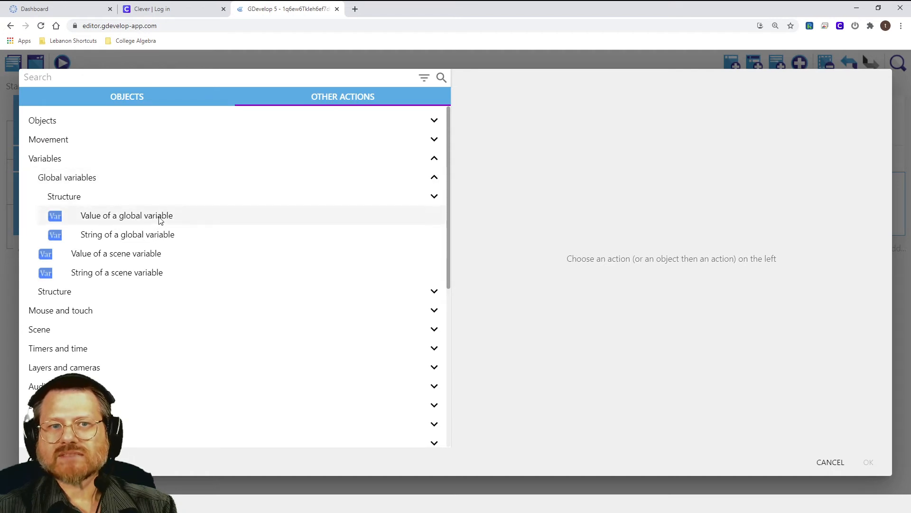
left_click(132, 216)
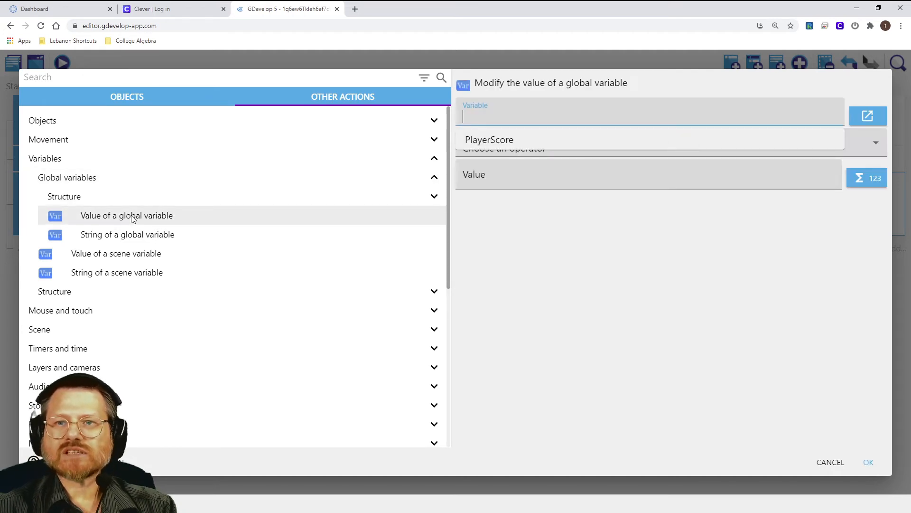
Configure the global variable action to add 10 to PlayerScore and accept it
left_click(510, 140)
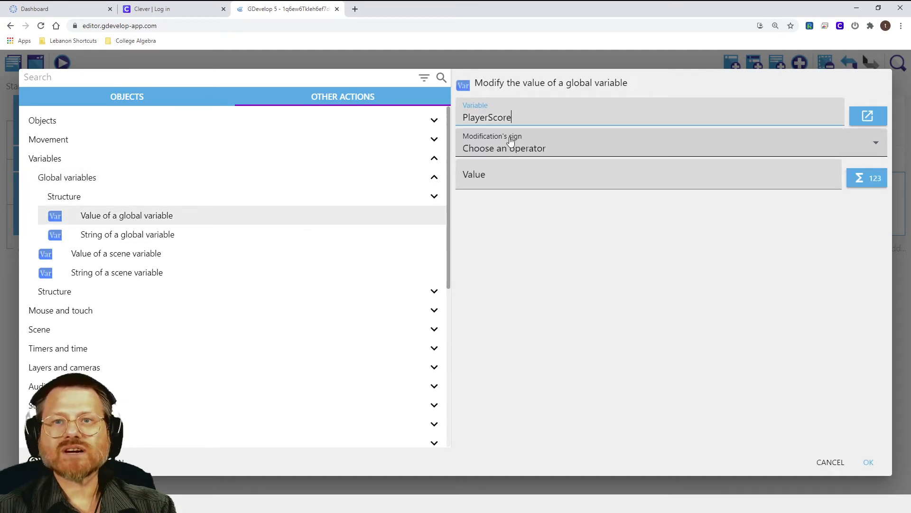
left_click(528, 148)
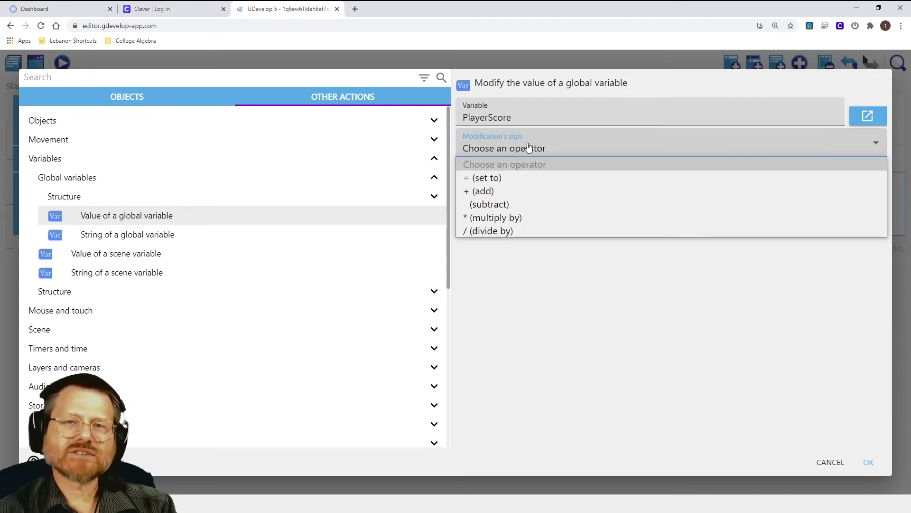
left_click(489, 190)
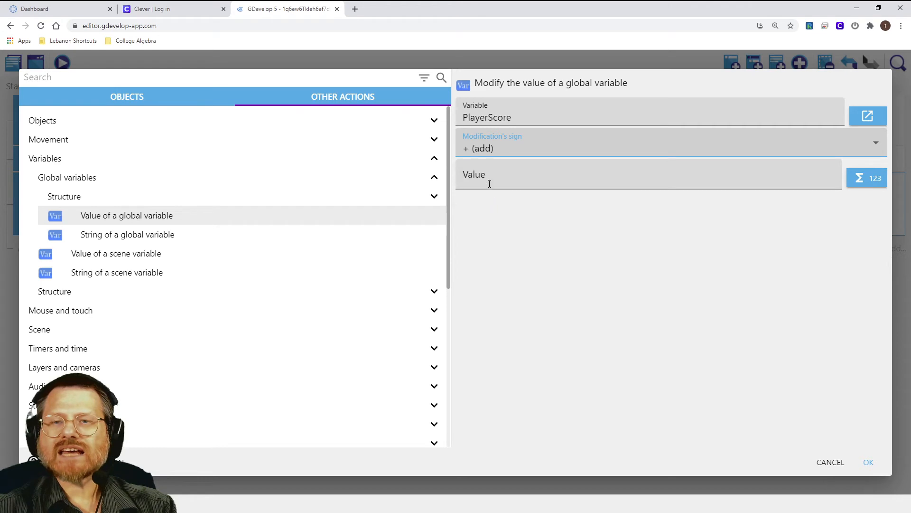
left_click(488, 183)
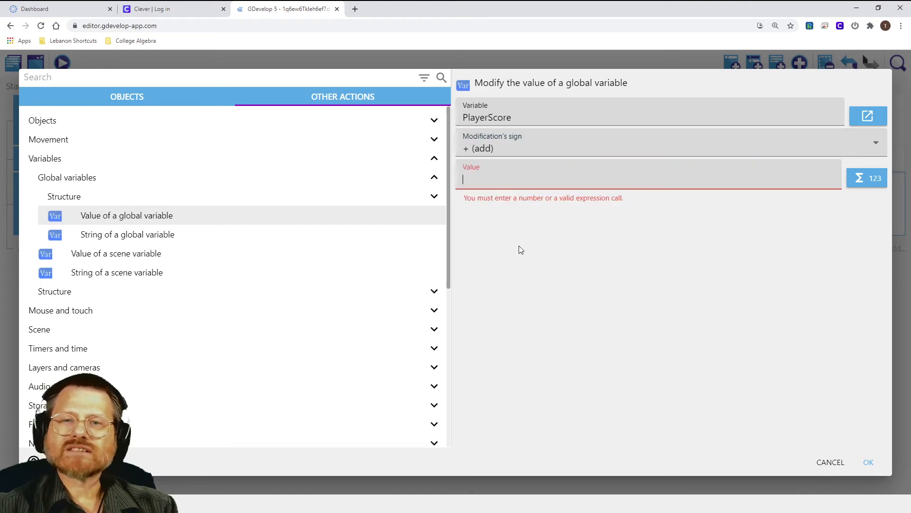
type("10")
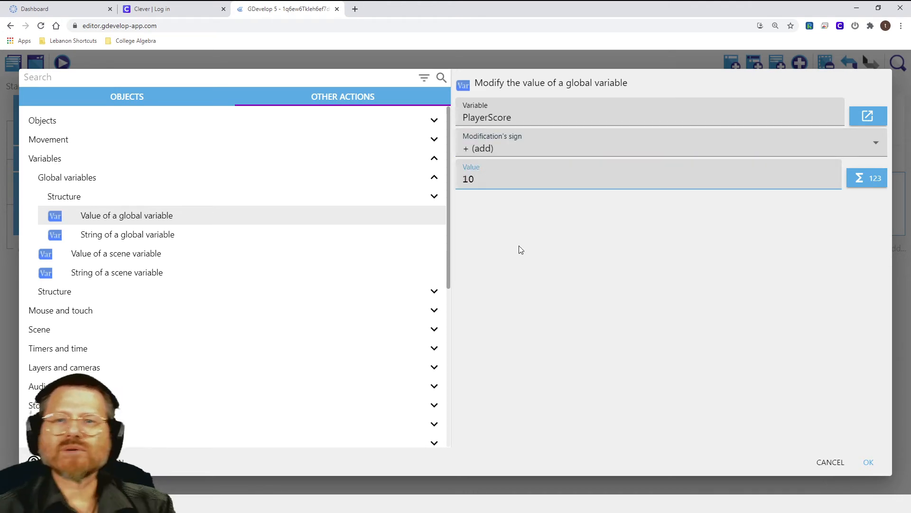
left_click(576, 349)
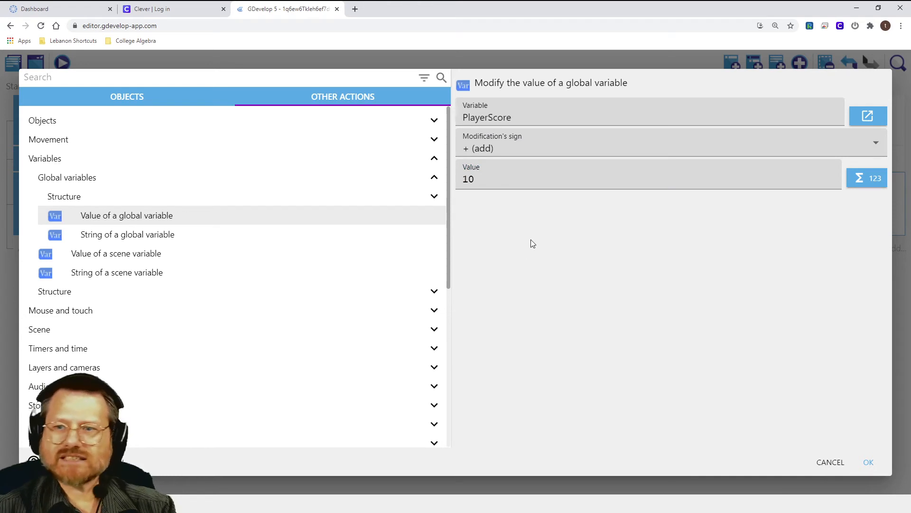
left_click(869, 462)
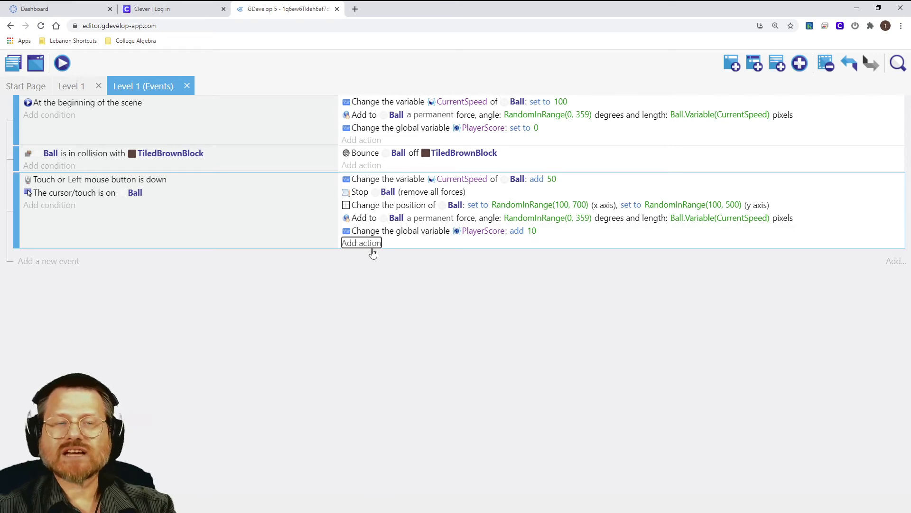
Rename the score text object in the Level 1 scene to TextScore
left_click(71, 86)
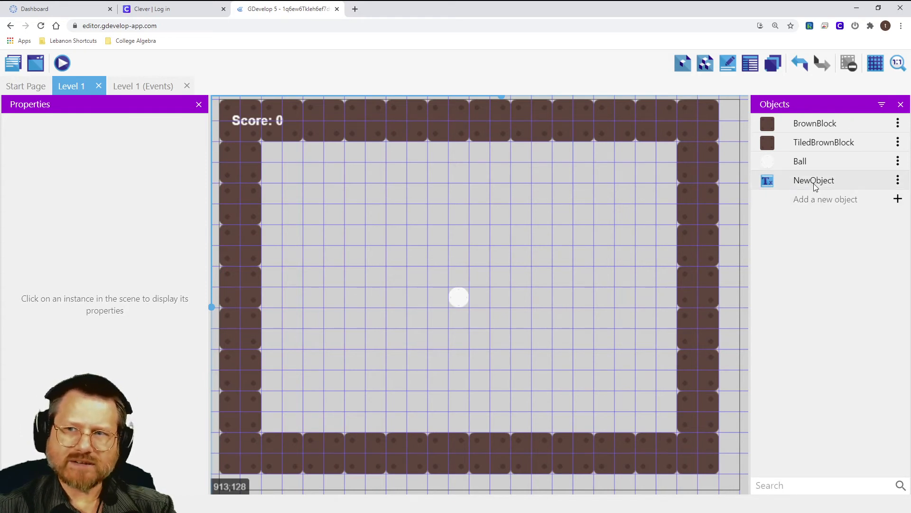
left_click(898, 179)
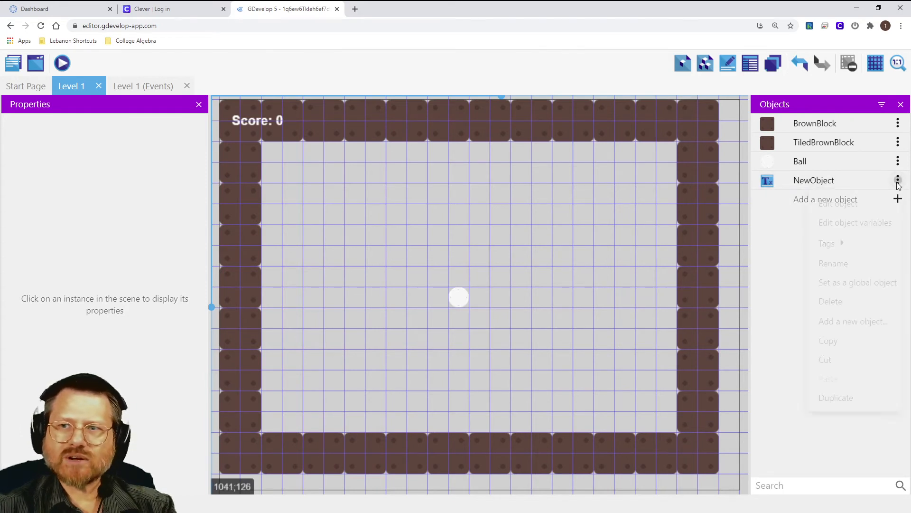
left_click(832, 262)
left_click_drag(841, 180, 796, 180)
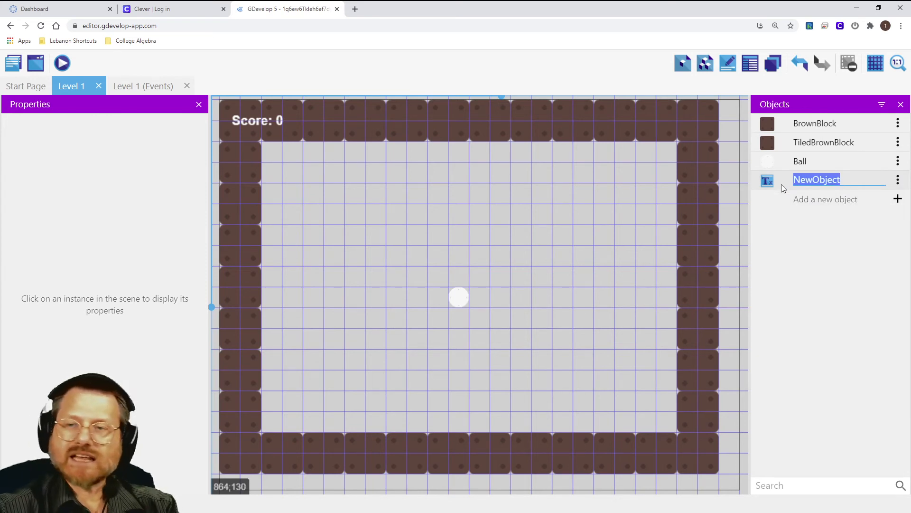
type("Te")
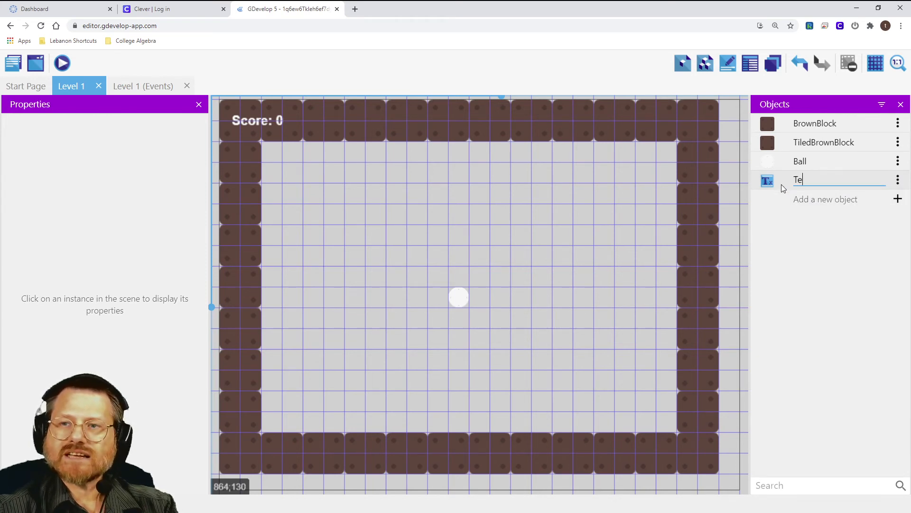
type("xtScore")
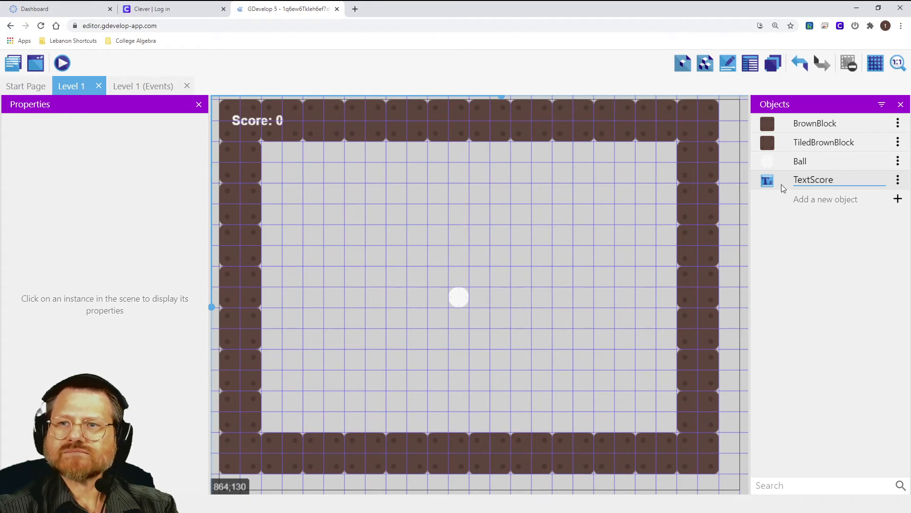
key("Return")
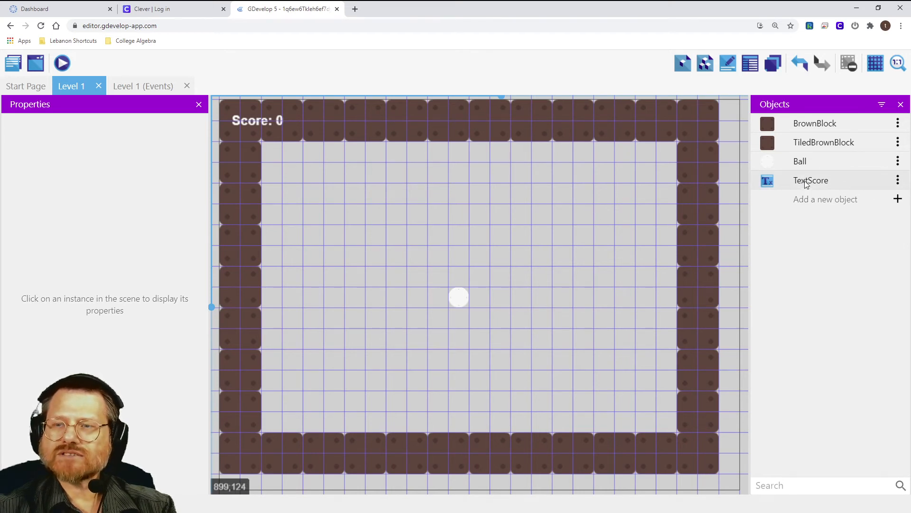
Add a Modify the text action for TextScore to the ball-click event, using the set to operator
left_click(138, 86)
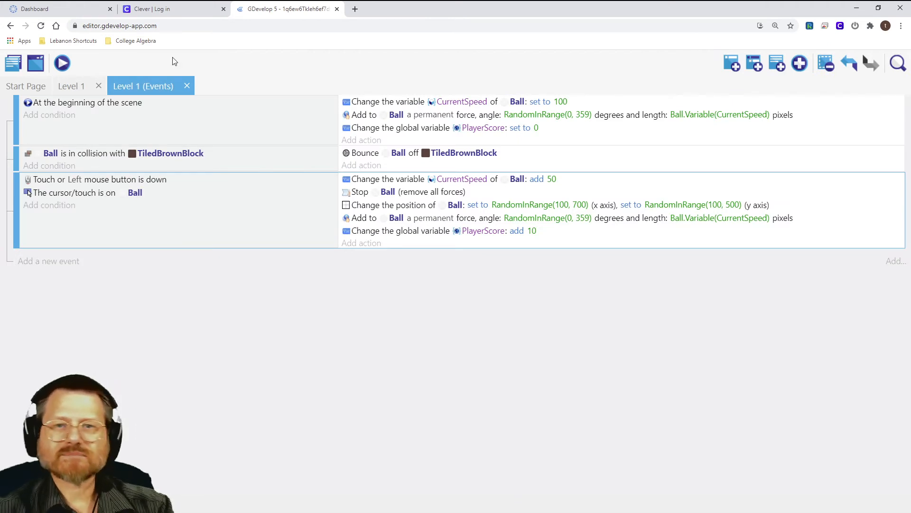
left_click(350, 244)
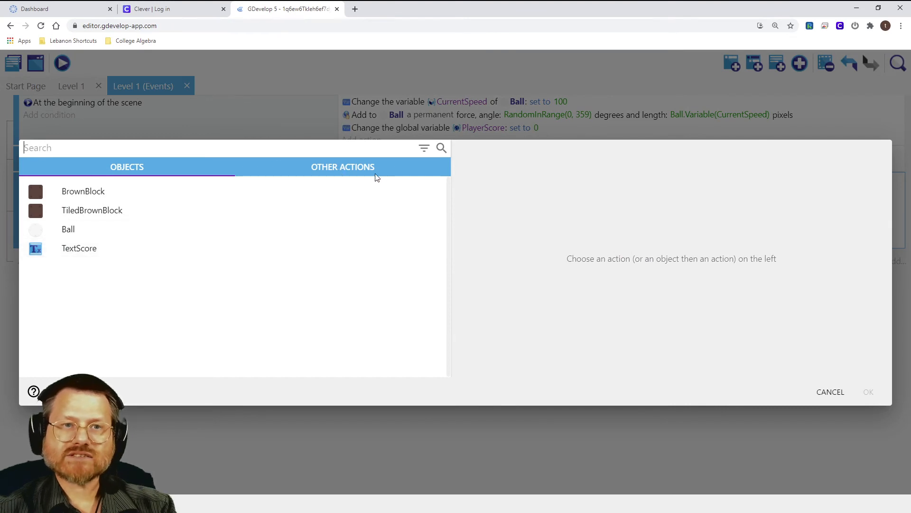
left_click(79, 250)
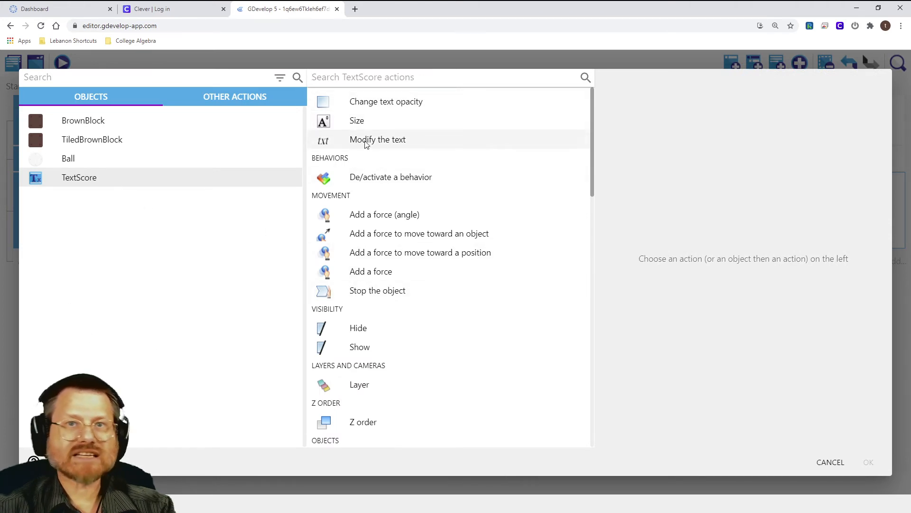
left_click(380, 141)
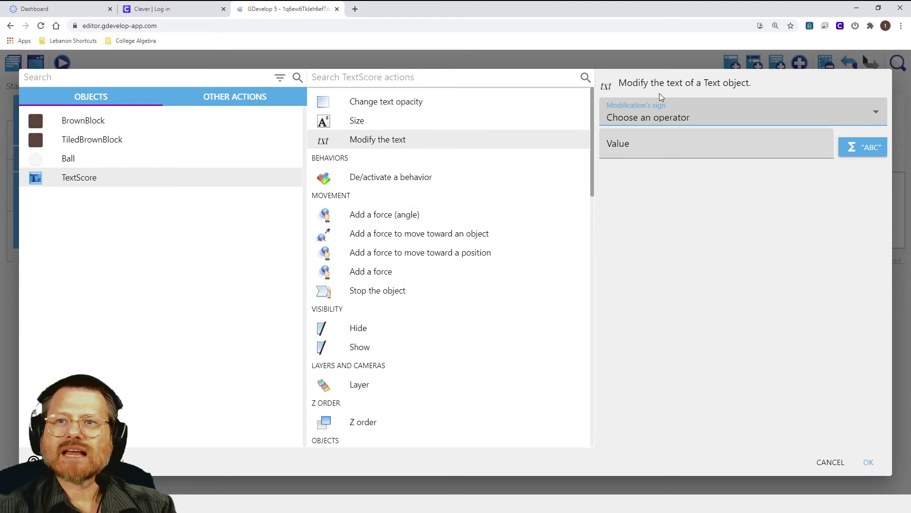
left_click(647, 119)
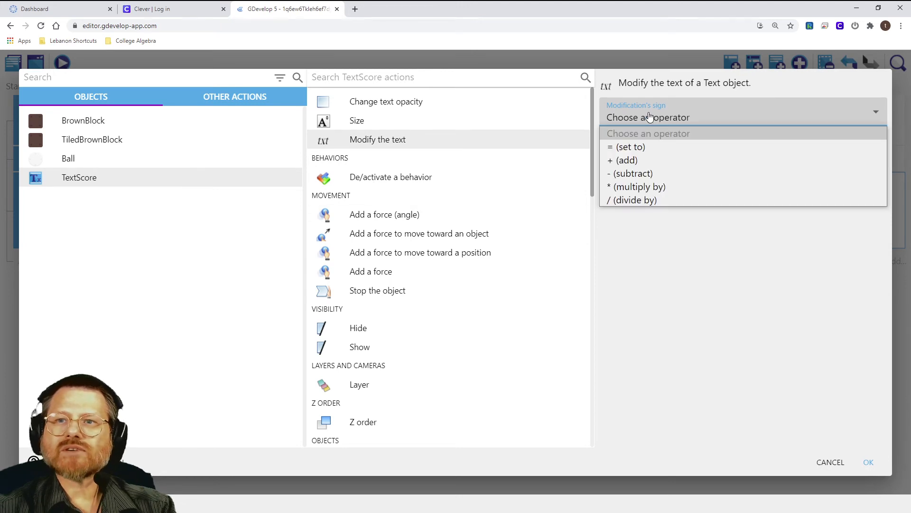
left_click(638, 148)
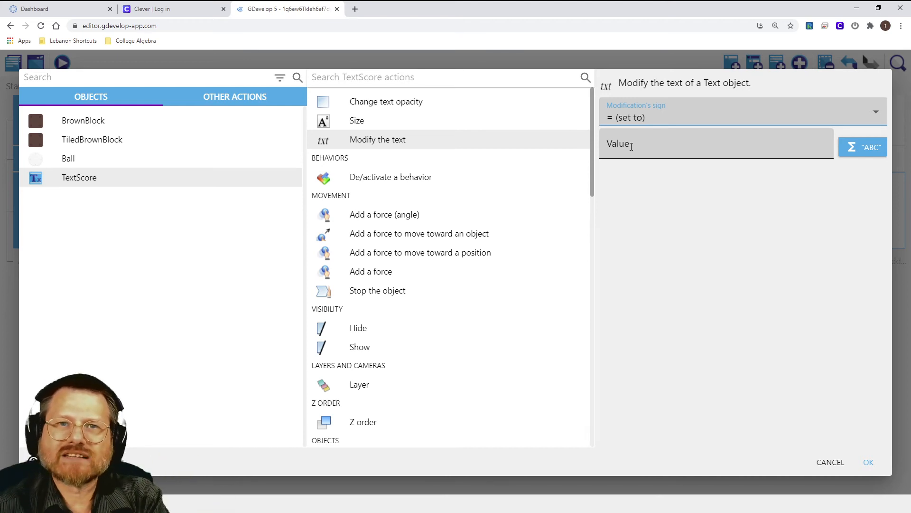
Start the TextScore value expression with the text "Score: " followed by a plus sign
left_click(639, 151)
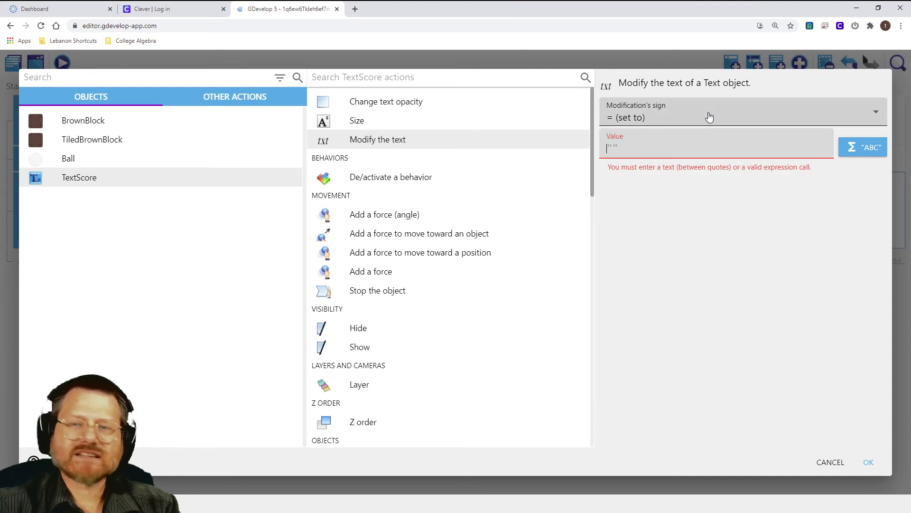
type("\"Score:")
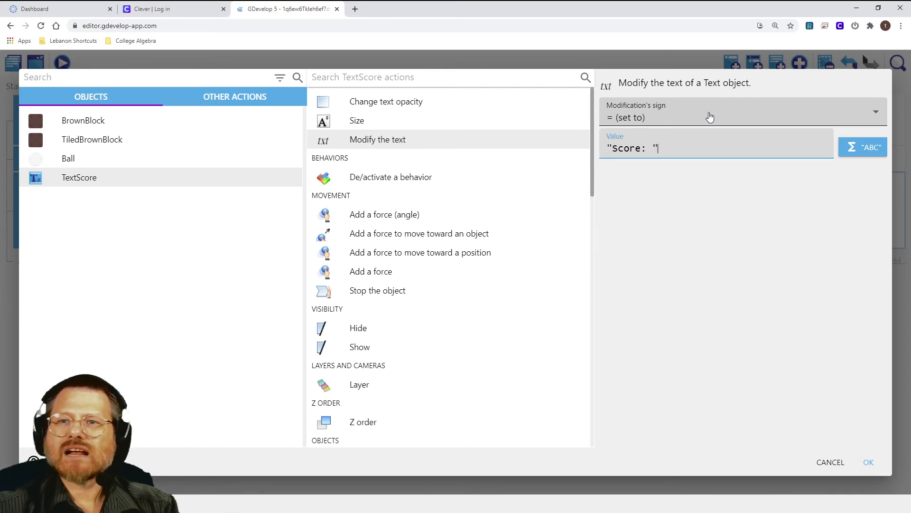
type("\" +")
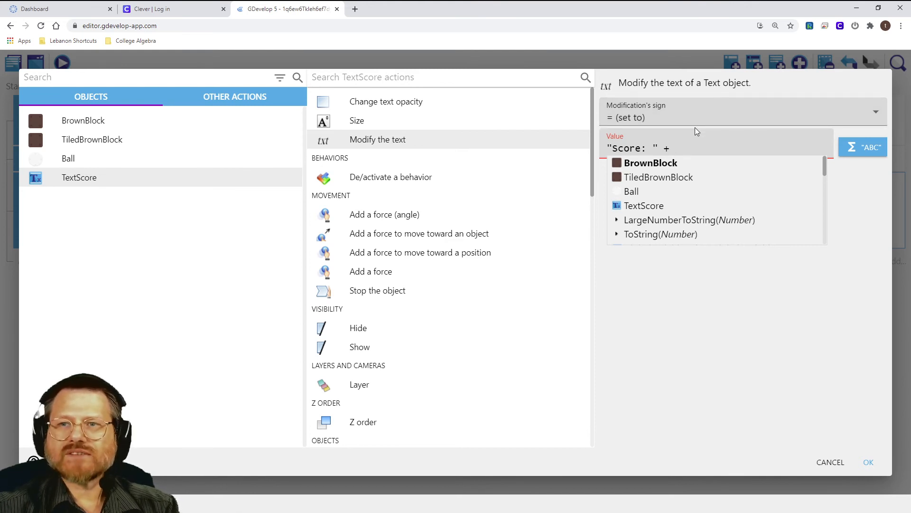
Append the text of the global variable PlayerScore to the value expression and accept the Modify the text action
left_click(859, 148)
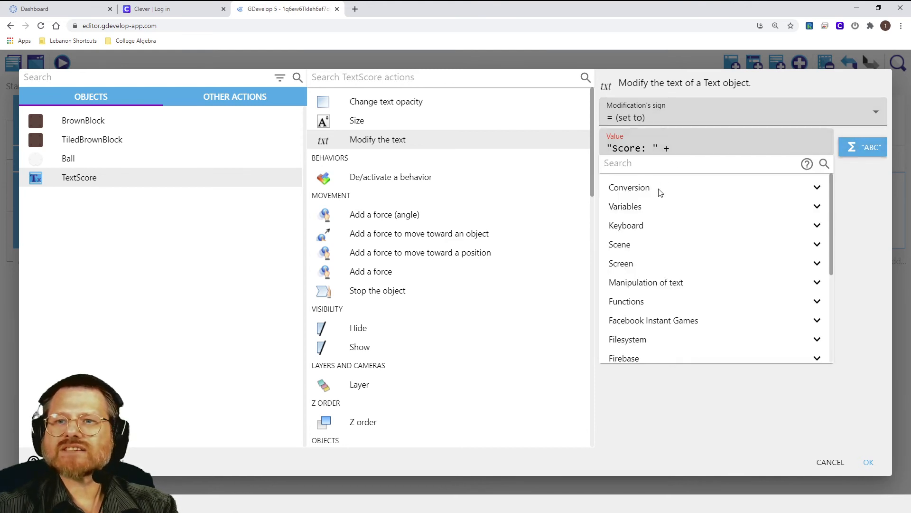
left_click(625, 208)
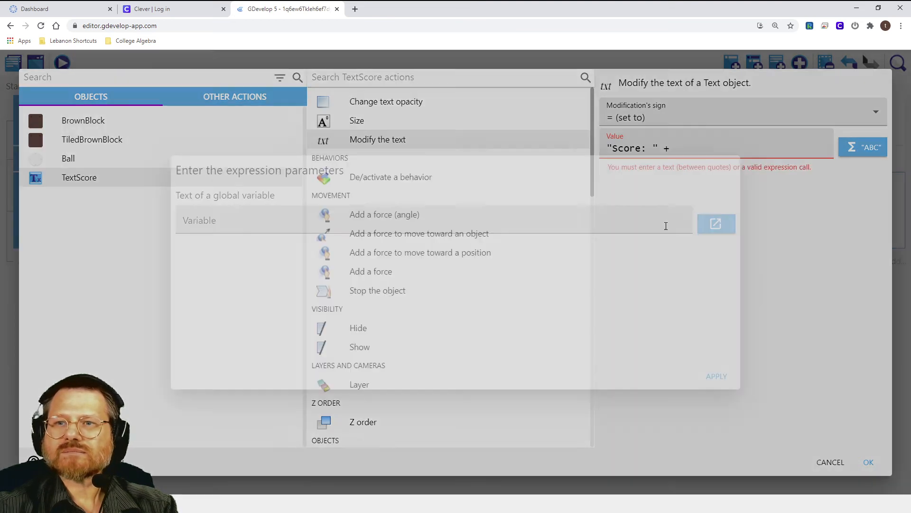
left_click(654, 226)
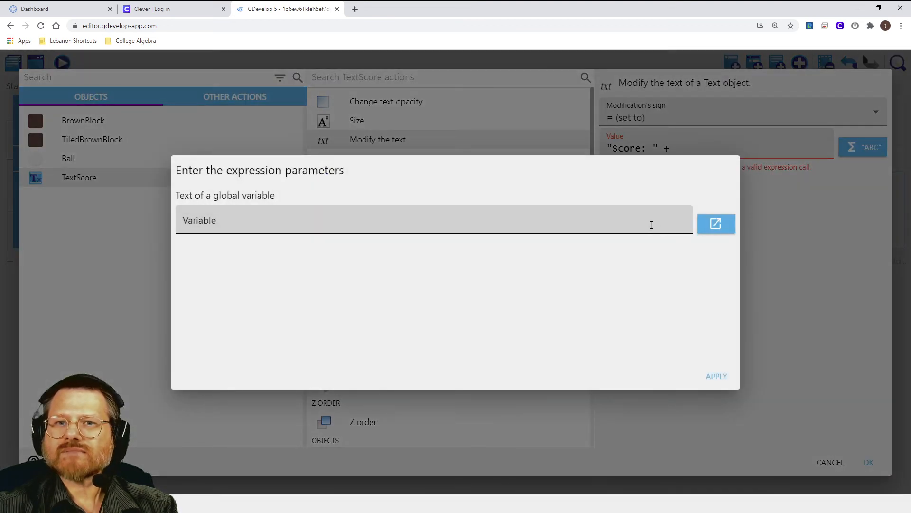
left_click(225, 214)
left_click(216, 249)
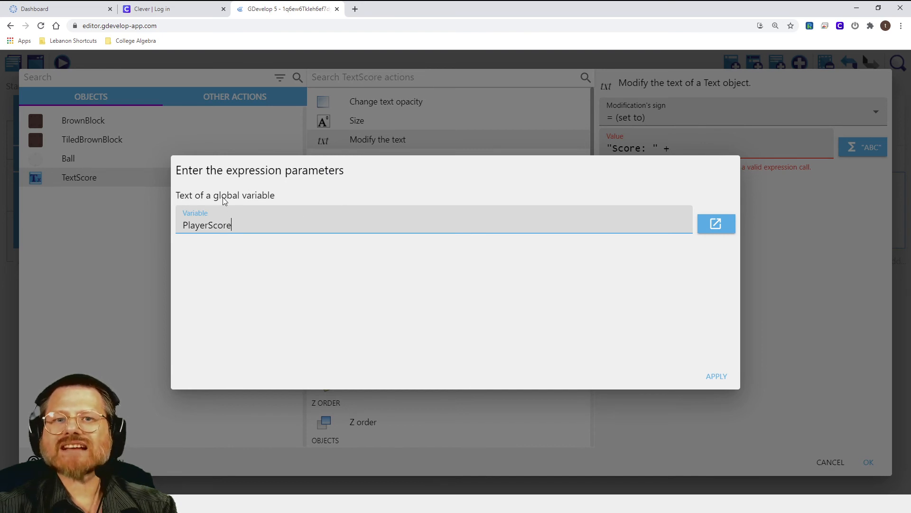
left_click(716, 376)
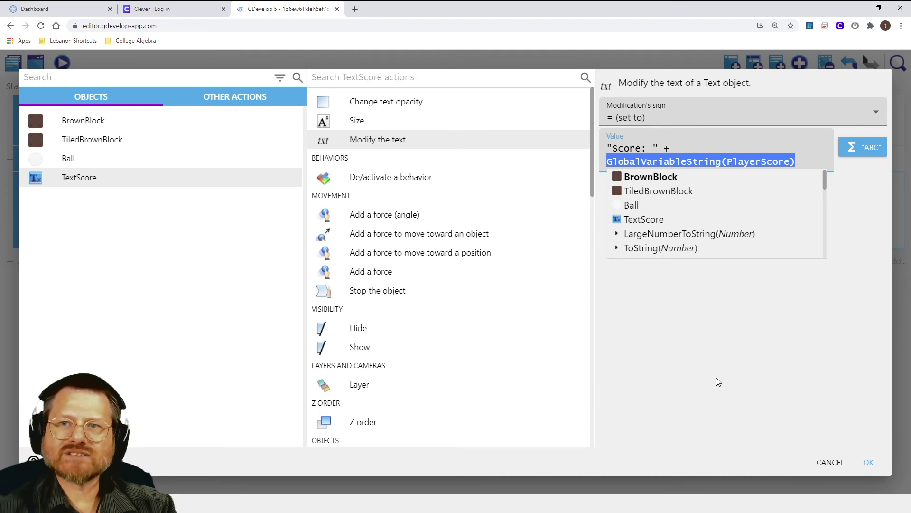
left_click(775, 317)
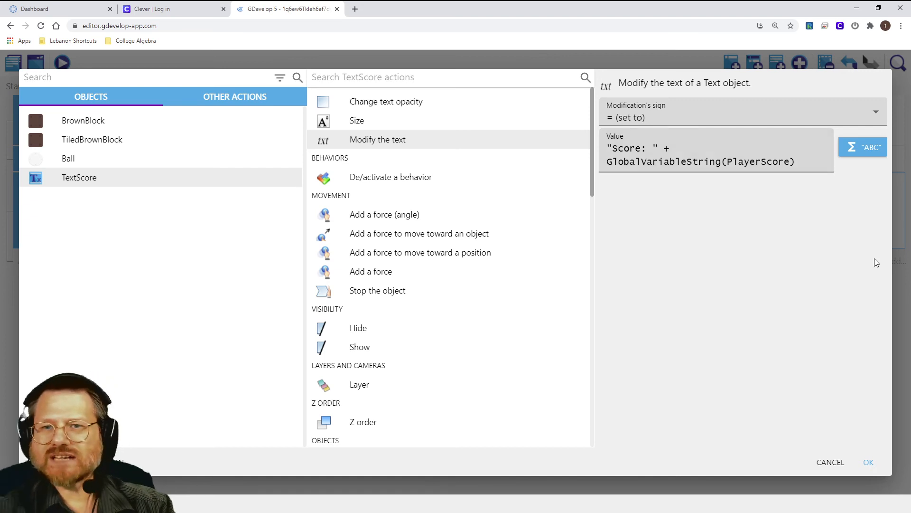
left_click(869, 462)
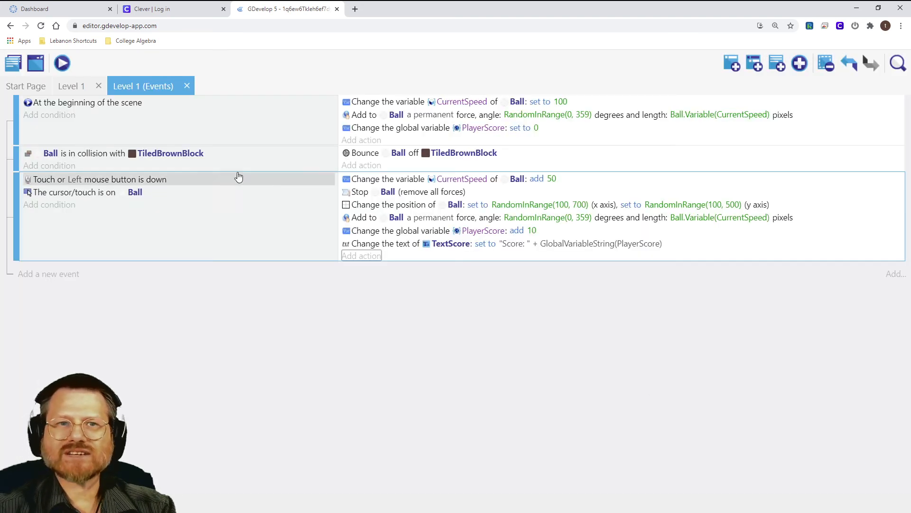
Preview the game and hit the moving ball repeatedly to check that the on-screen score updates
left_click(62, 64)
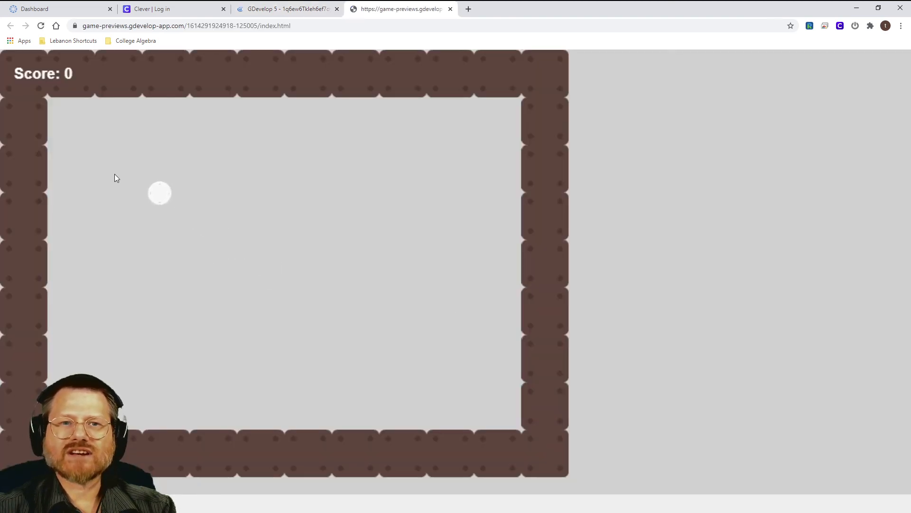
left_click(119, 157)
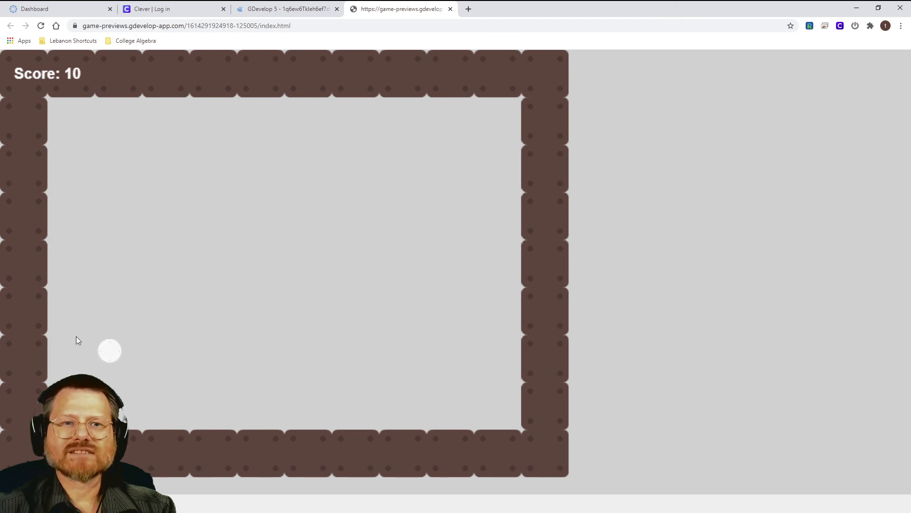
left_click(247, 412)
left_click(364, 226)
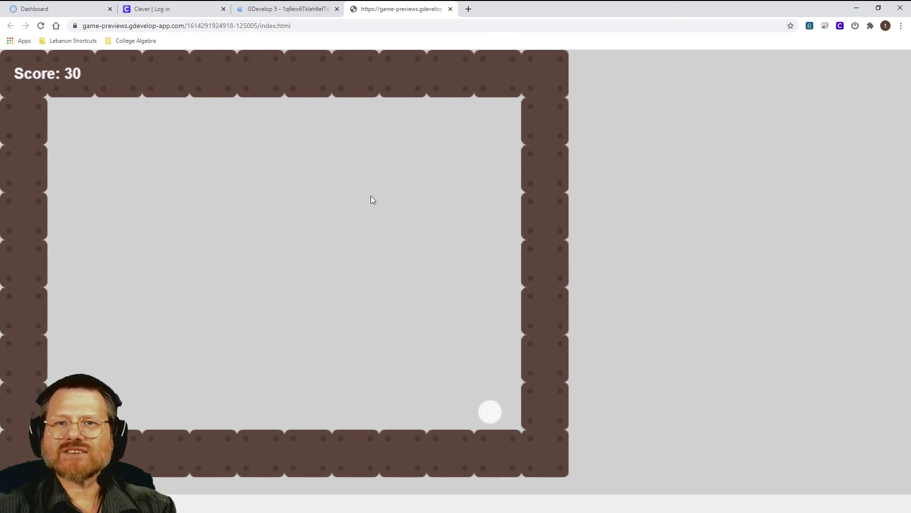
left_click(311, 245)
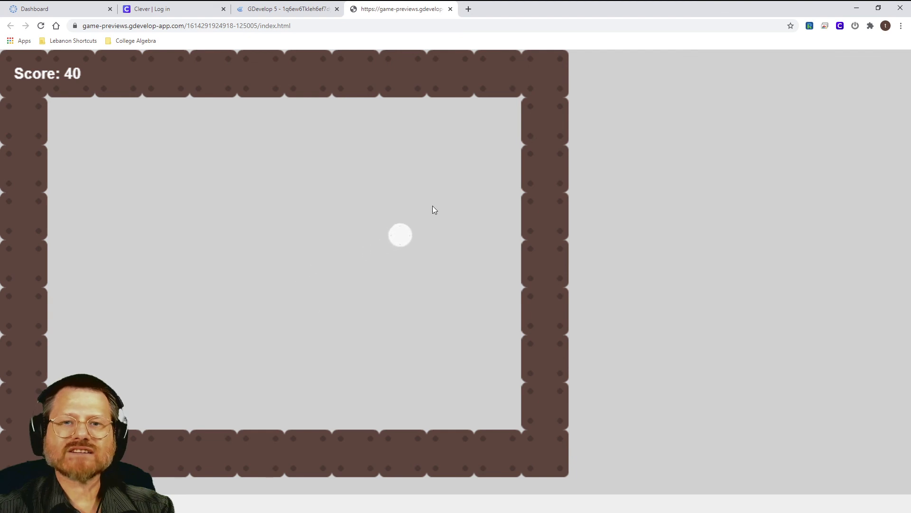
left_click(417, 225)
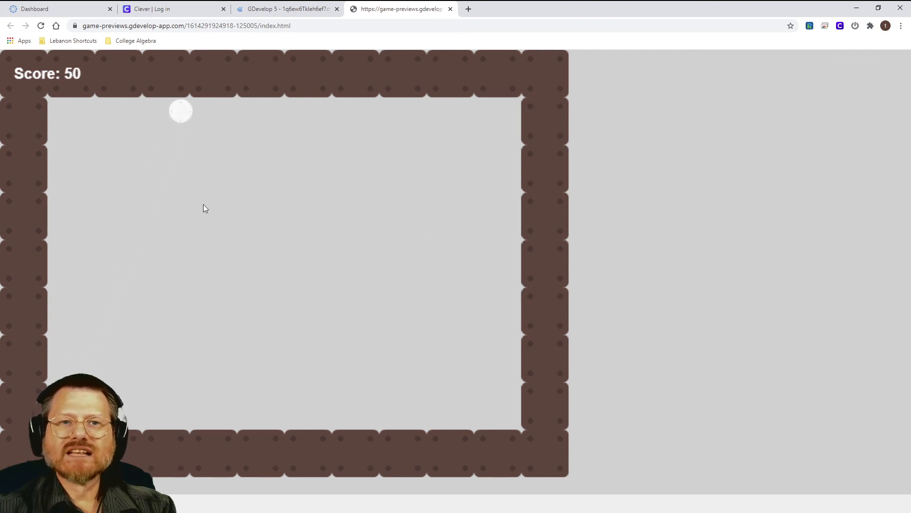
left_click(247, 280)
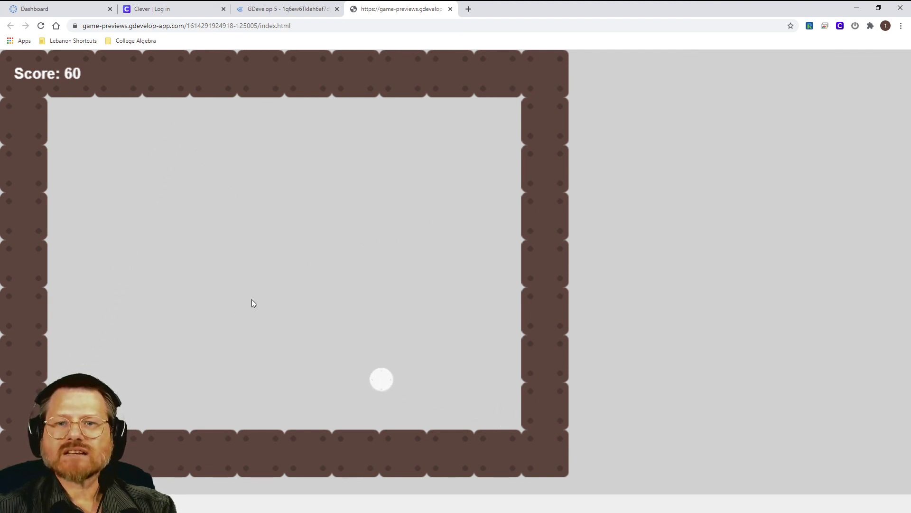
left_click(173, 327)
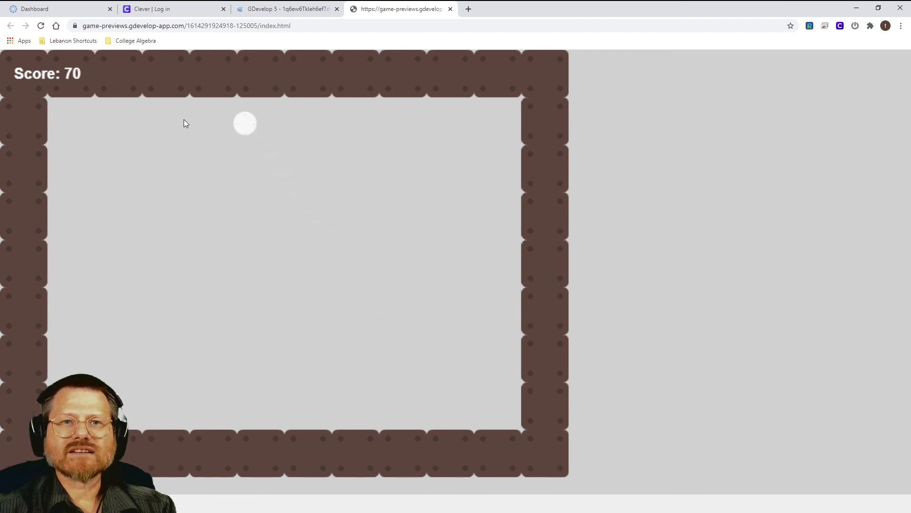
left_click(143, 281)
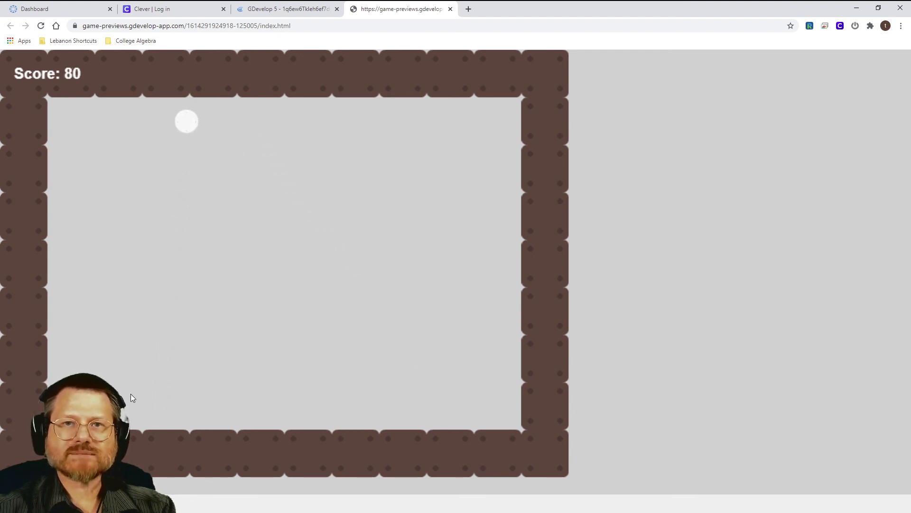